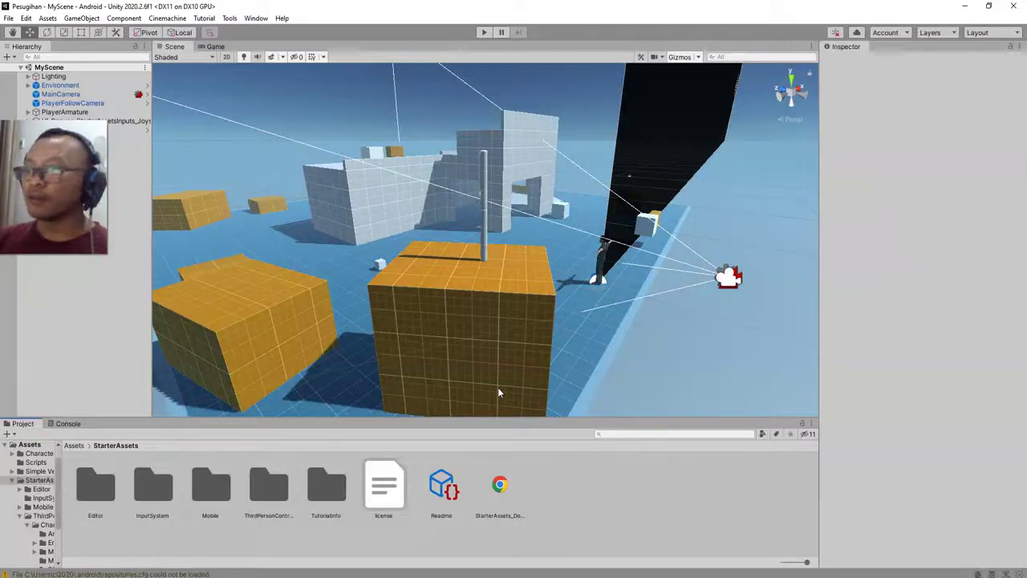
Step: Return to the top-level Assets folder and look around the level in the Scene view
left_click(73, 446)
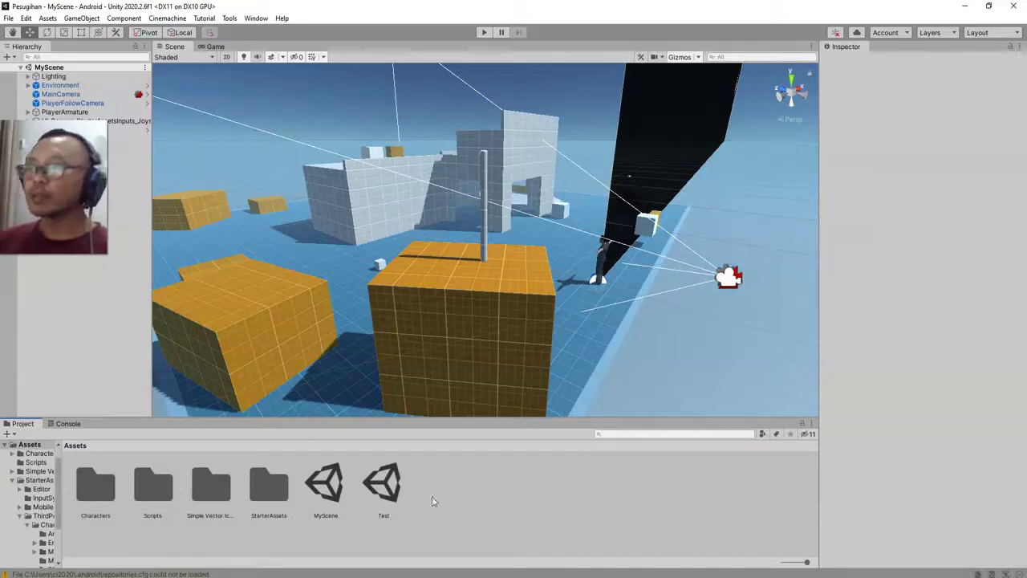
right_click_drag(460, 404, 114, 440)
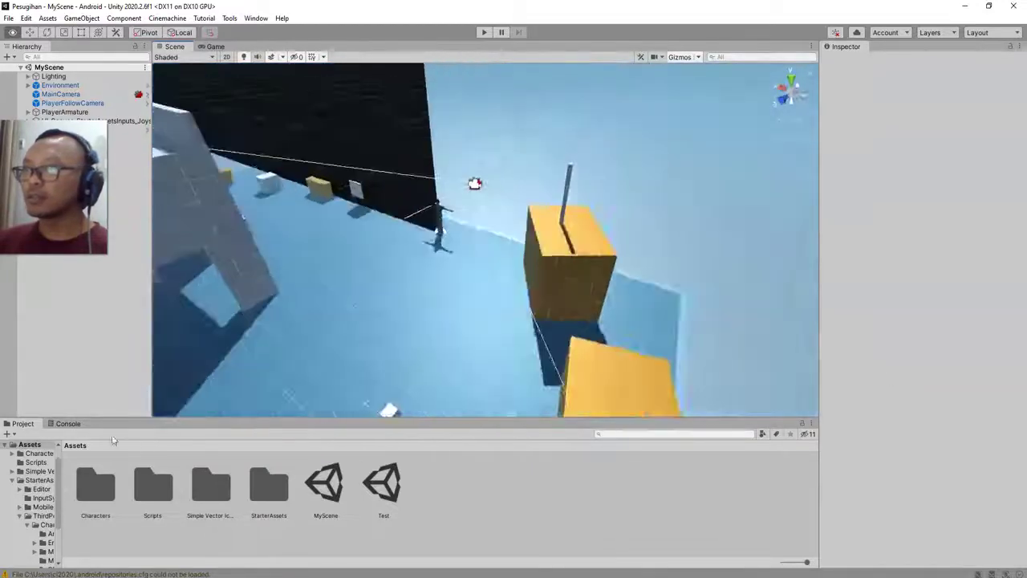
right_click_drag(240, 386, 517, 383)
middle_click_drag(582, 315, 357, 180)
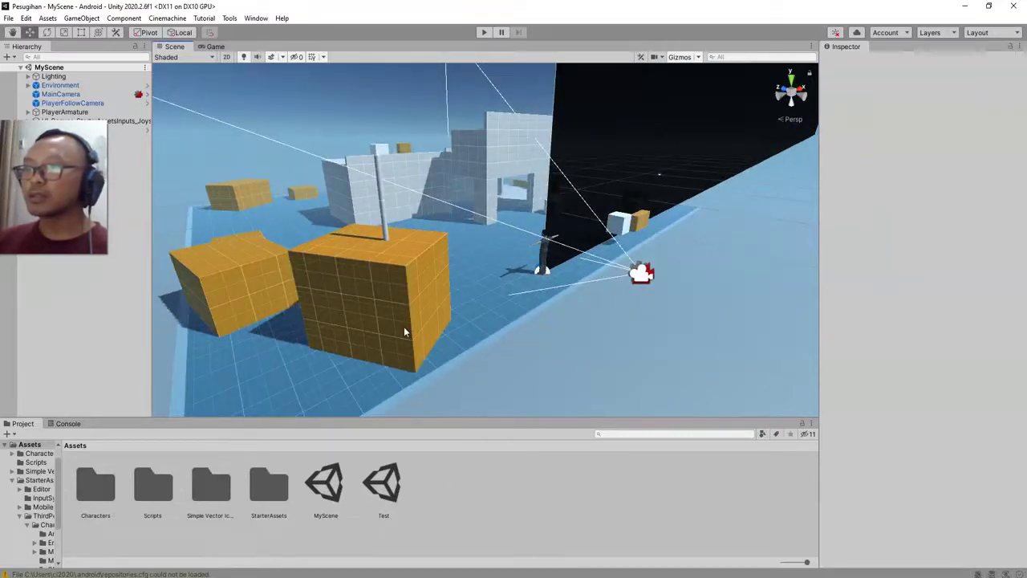
right_click(471, 485)
Step: Create a new scene asset called MainMenu in Assets and open it
mouse_move(521, 187)
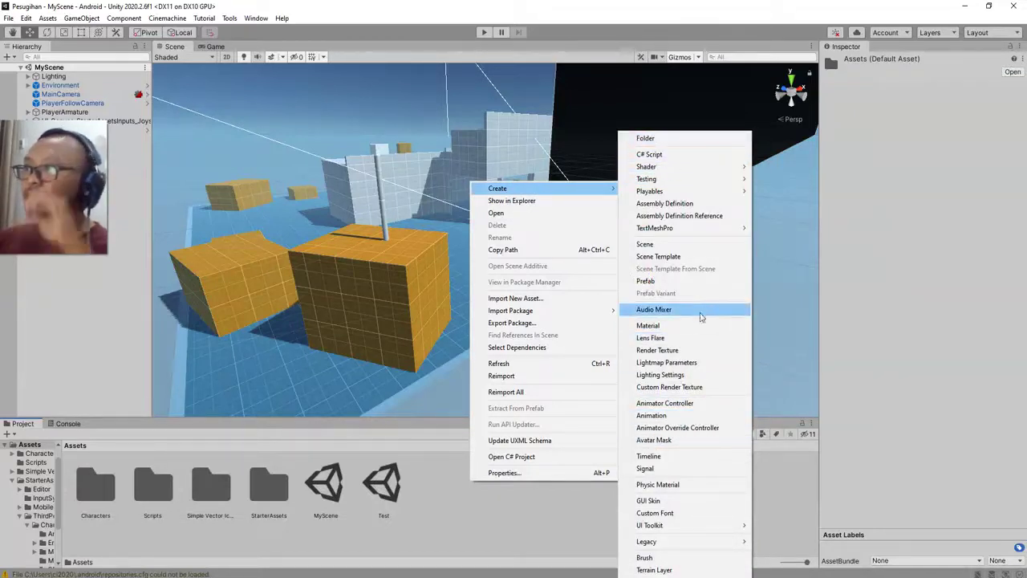
left_click(663, 246)
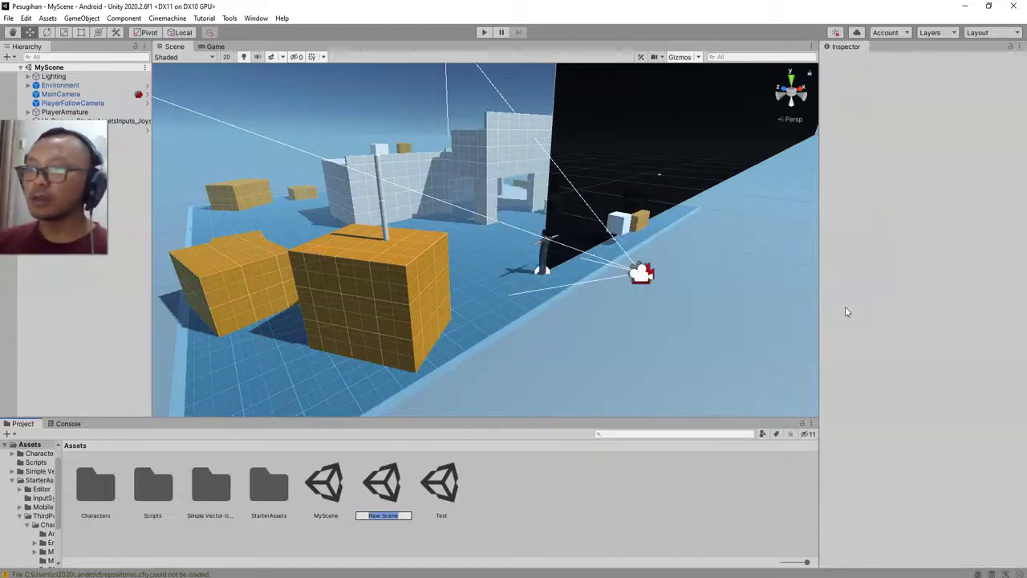
type("MainMenu")
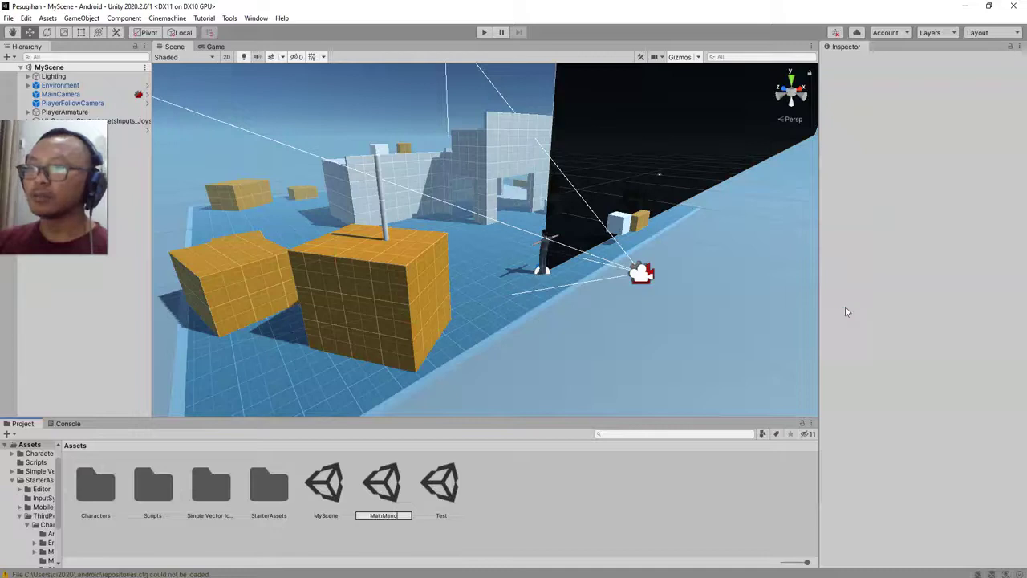
key("Return")
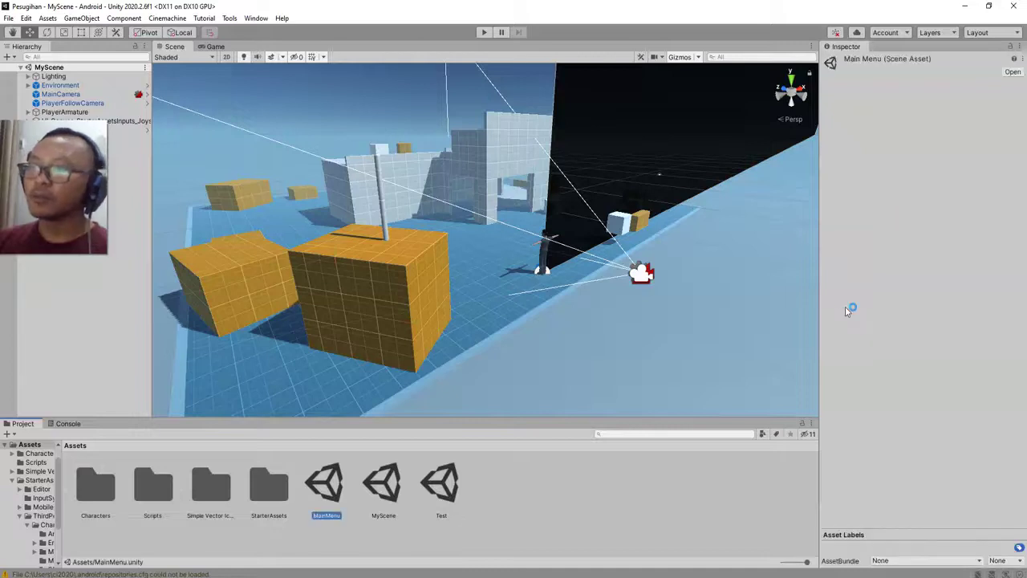
double_click(328, 483)
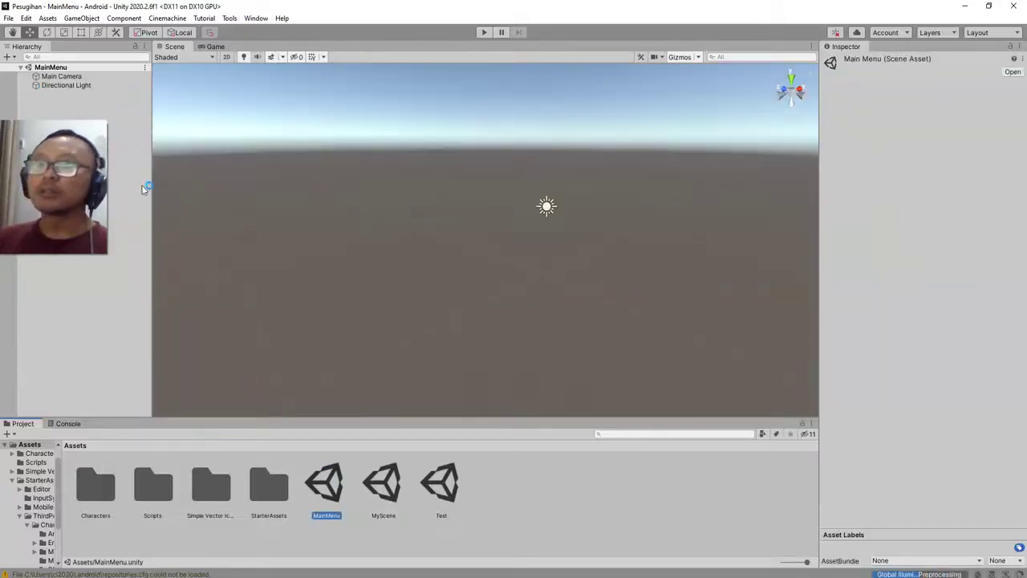
left_click_drag(64, 237, 76, 391)
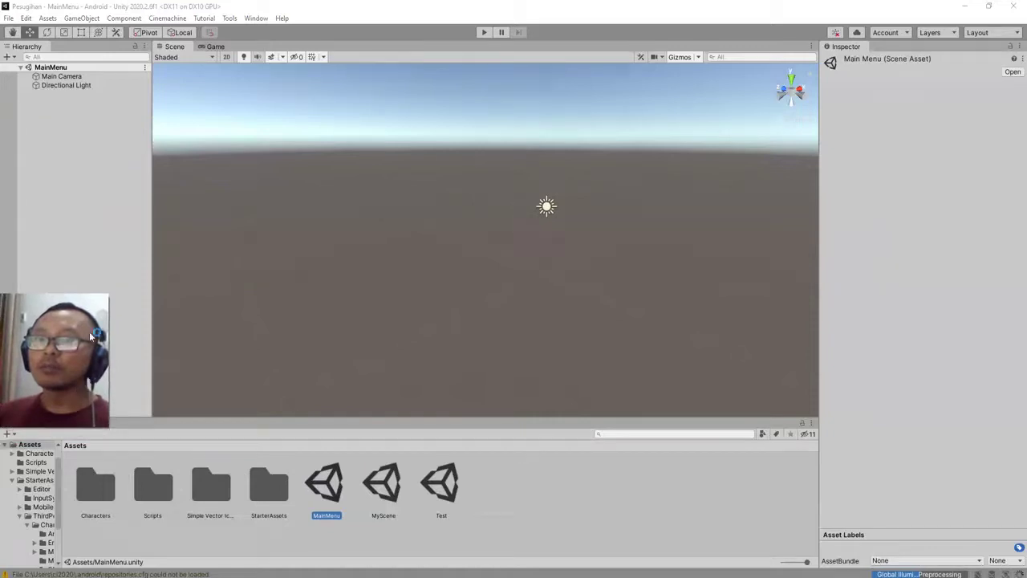
right_click(87, 178)
Step: Add a UI Text object, creating a Canvas and EventSystem, then select the Text
mouse_move(161, 385)
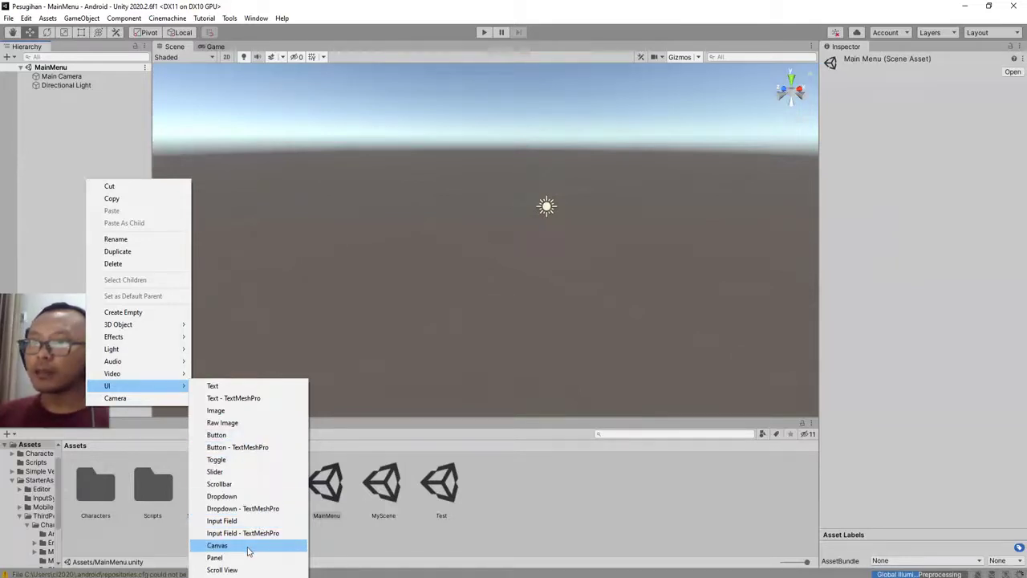
left_click(251, 387)
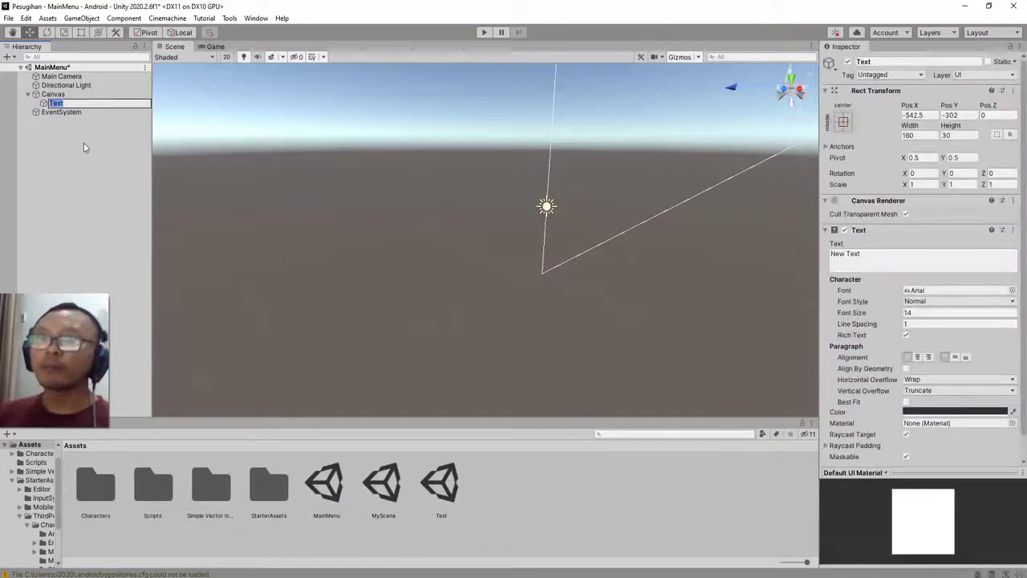
left_click(84, 143)
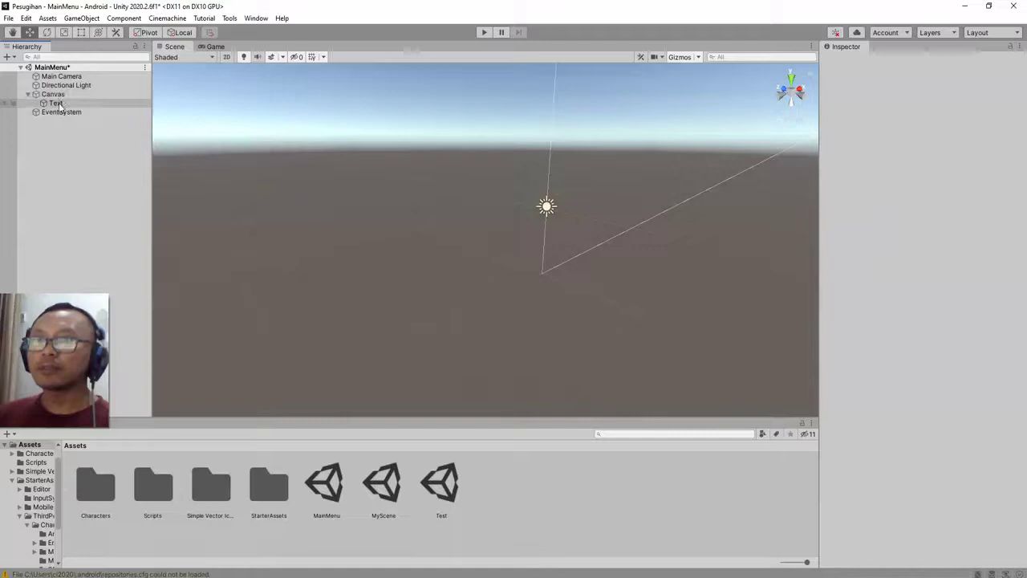
left_click(55, 102)
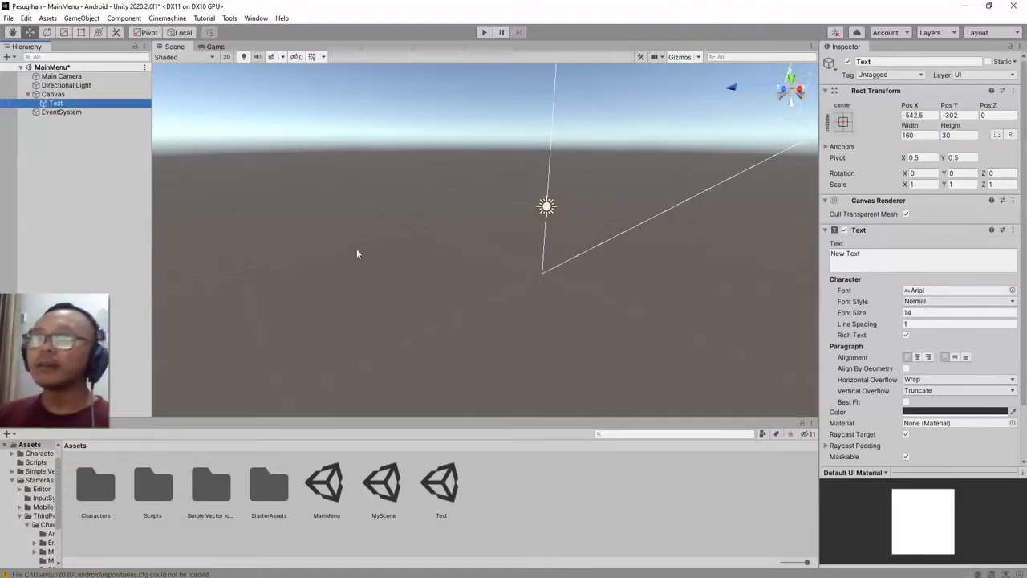
Step: Change the text to 'Game Title', bold, centred horizontally and vertically, coloured white
key("f")
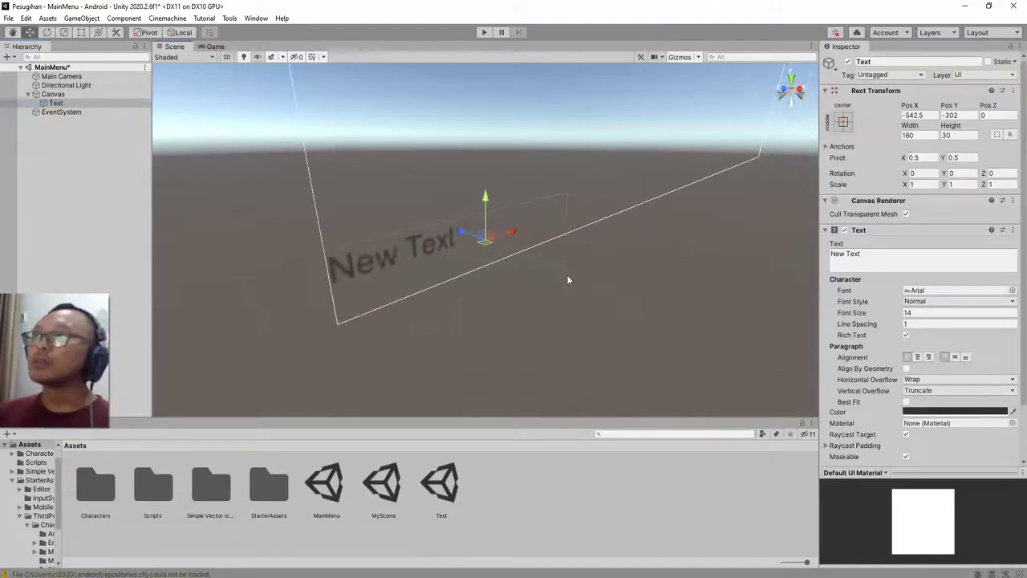
left_click(873, 258)
type("Gam")
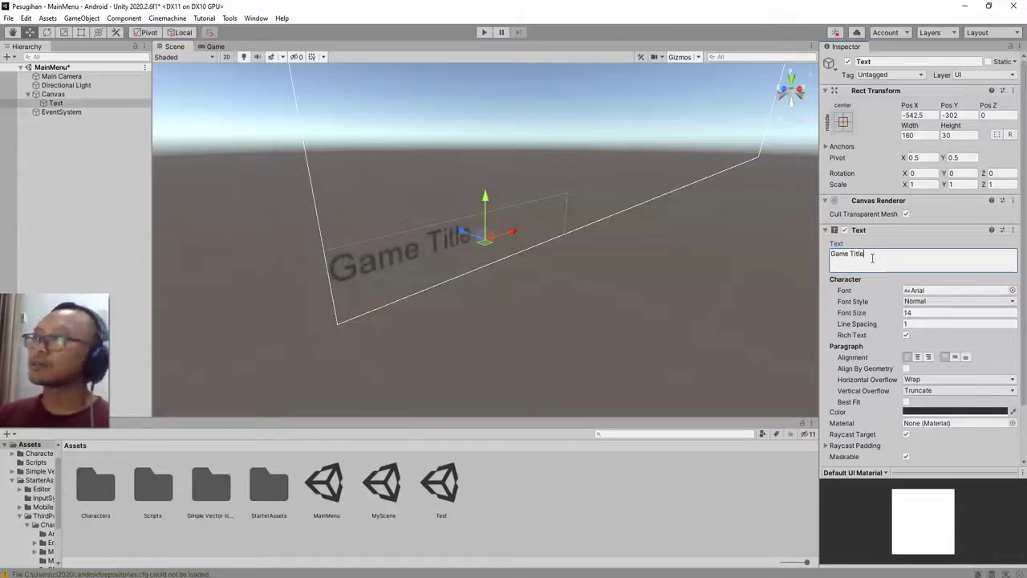
left_click(1002, 300)
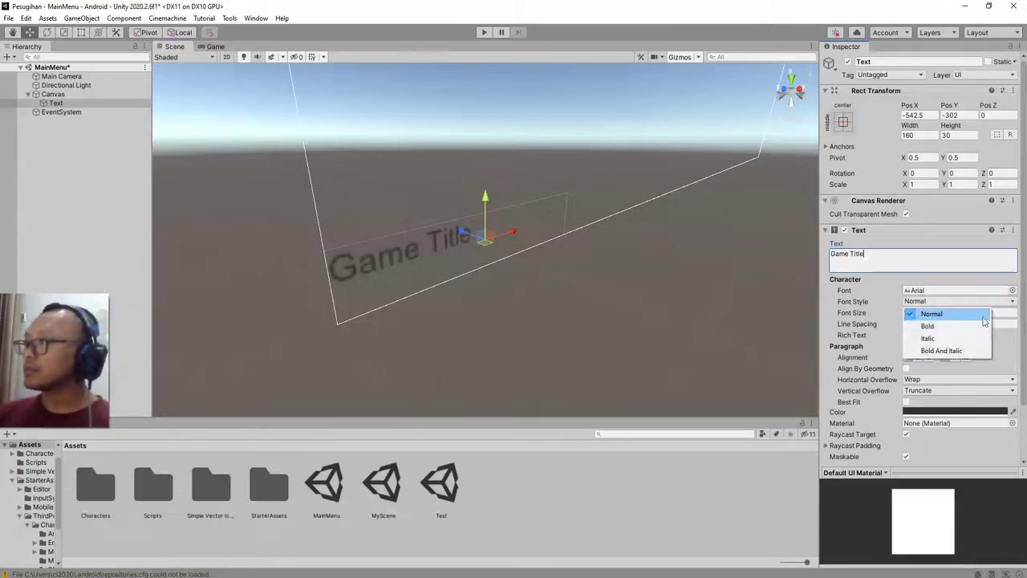
left_click(954, 326)
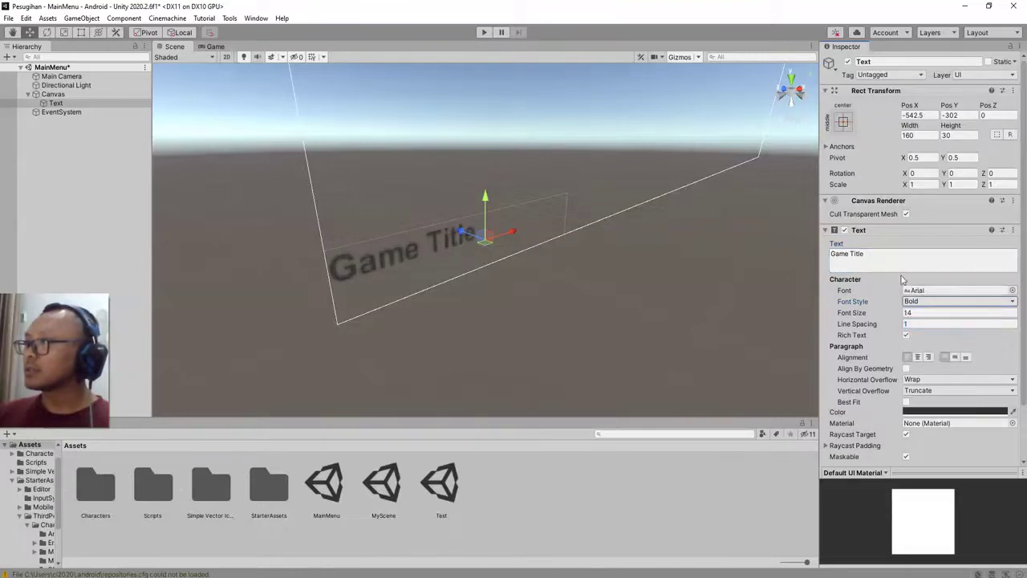
left_click(917, 358)
left_click(955, 358)
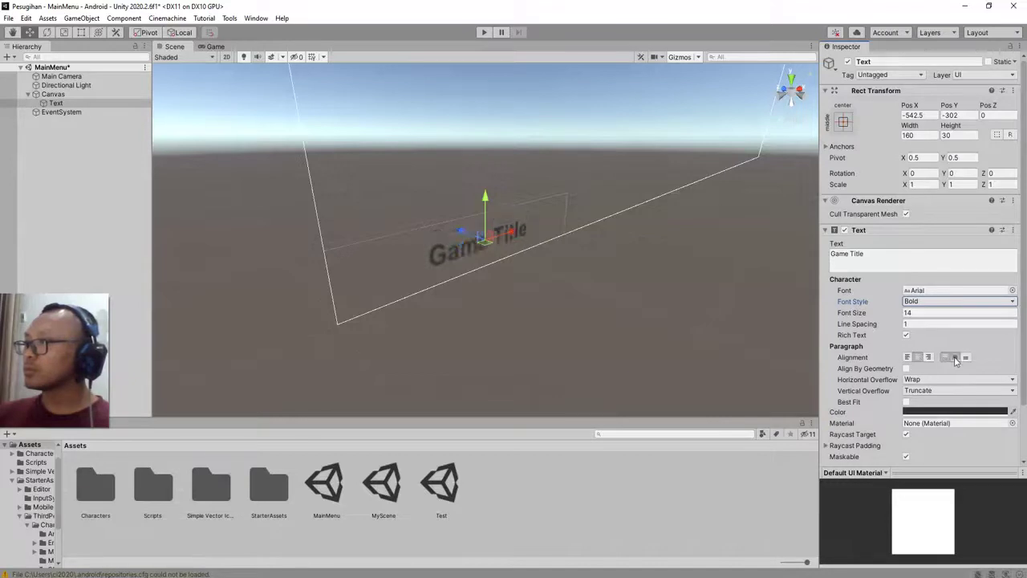
left_click(930, 415)
left_click(938, 395)
left_click(1016, 308)
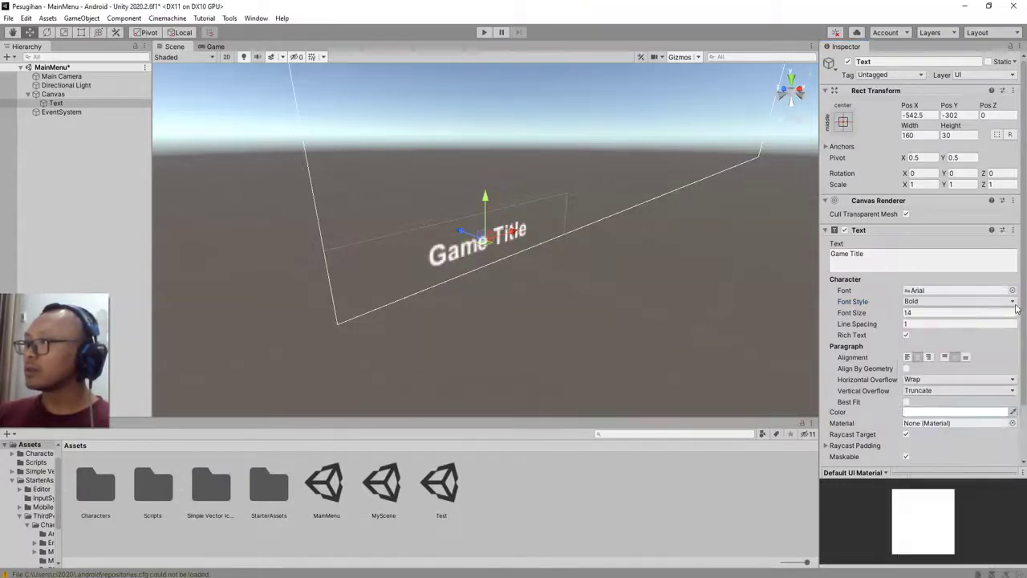
Step: Anchor the Game Title text to the middle-centre of the canvas
left_click_drag(620, 276, 661, 276, "alt")
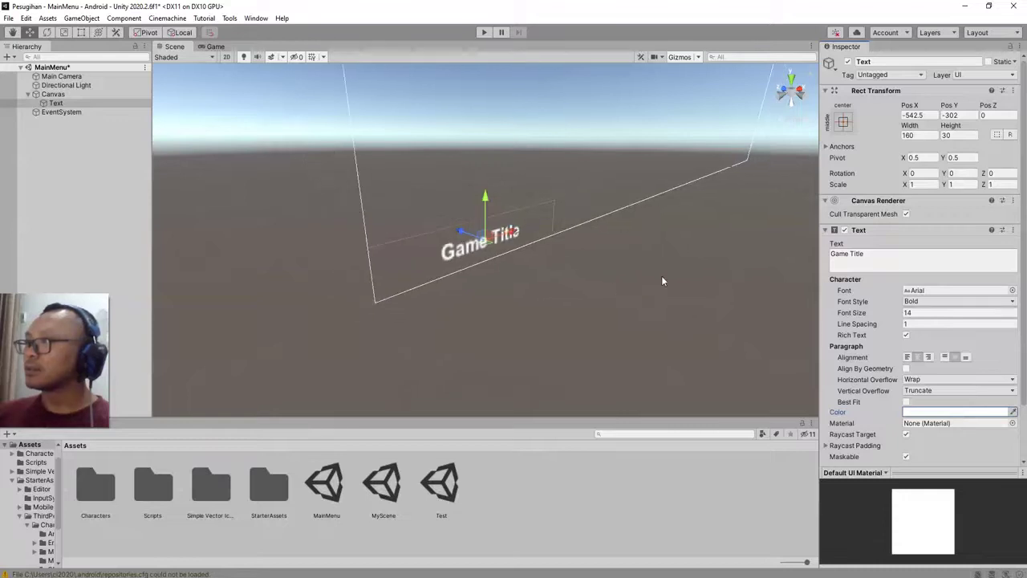
left_click(844, 122)
left_click(904, 234, "alt")
key("f")
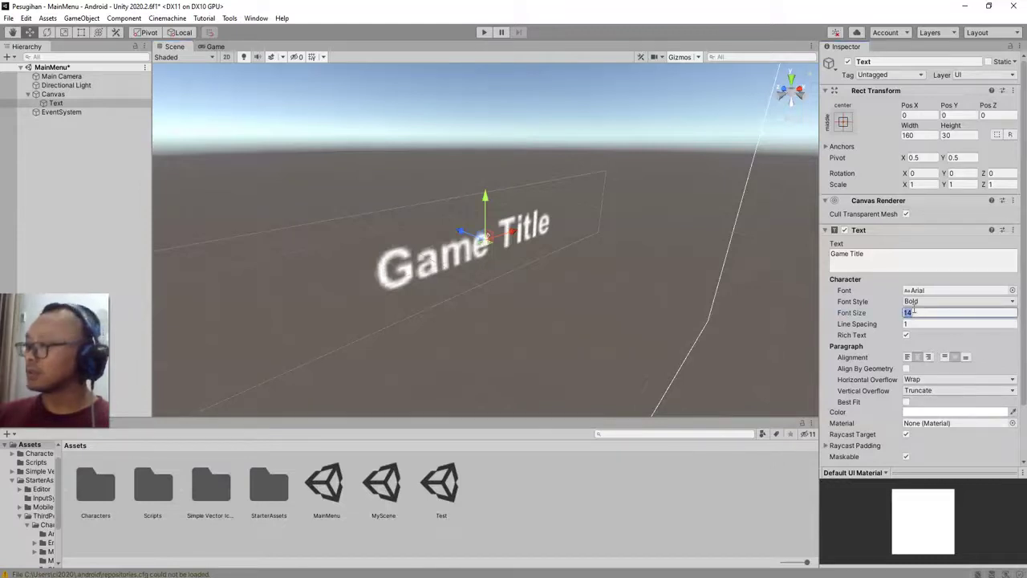
Step: Enlarge the text box so Game Title shows and set font size to 40
type("30")
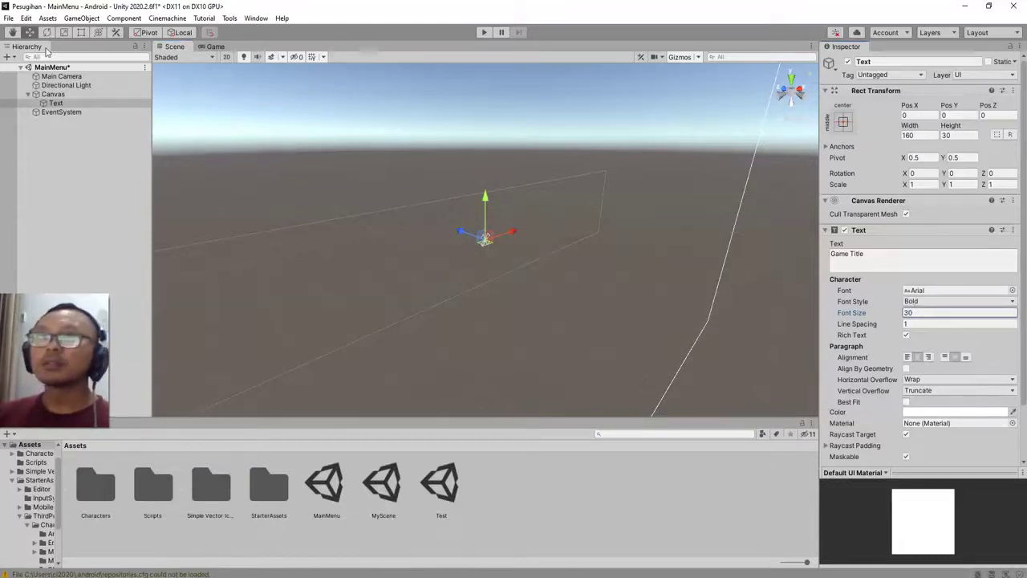
key("Return")
left_click(81, 32)
scroll(421, 287, "down", 5)
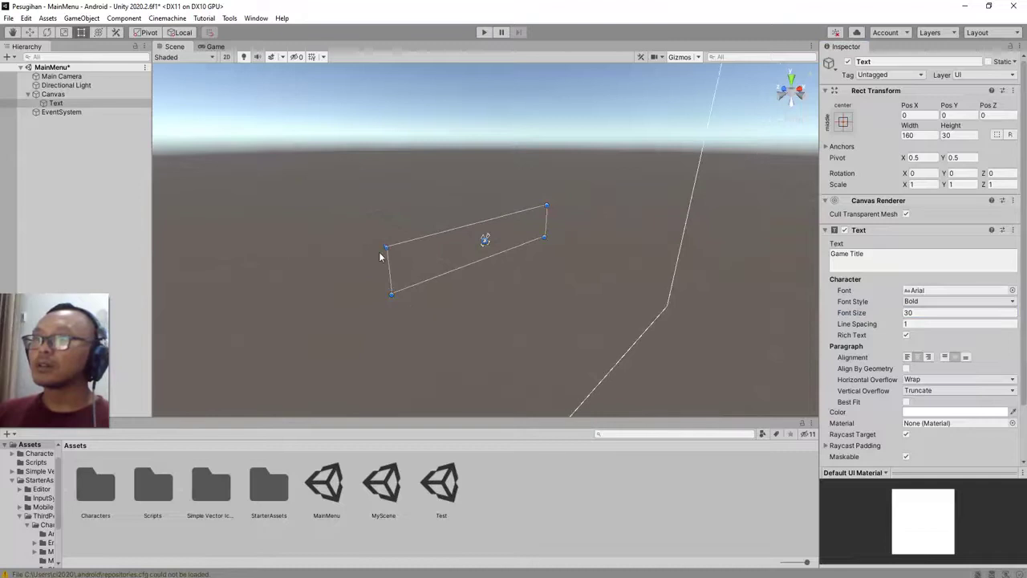
left_click_drag(384, 242, 269, 263, "alt")
scroll(509, 317, "down", 6)
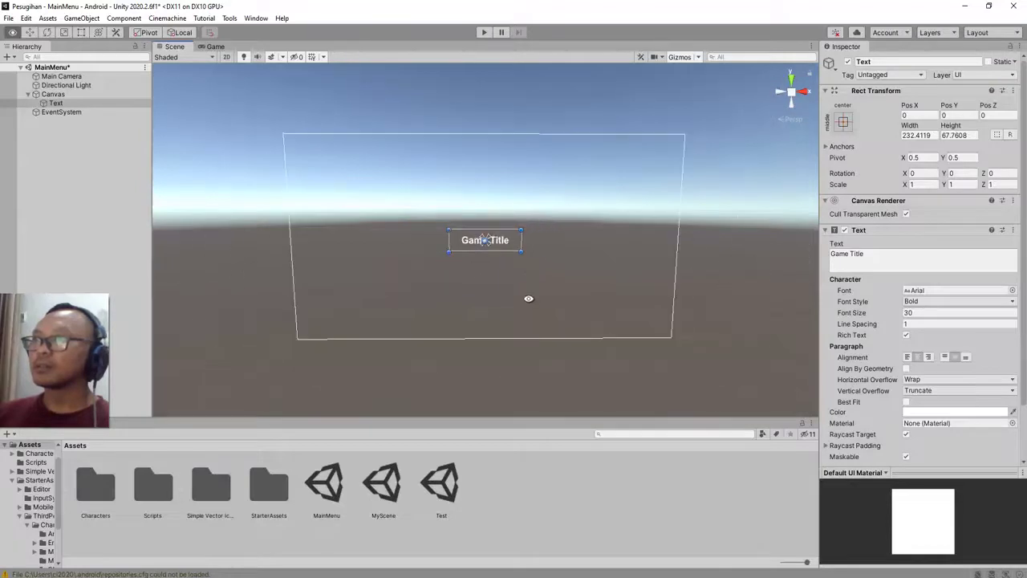
left_click(927, 313)
type("4")
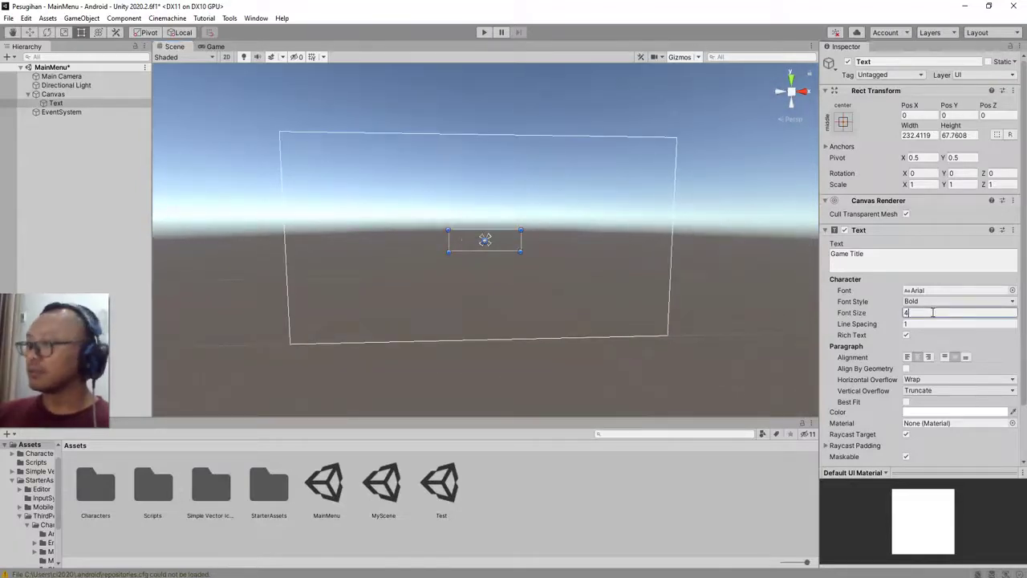
type("0")
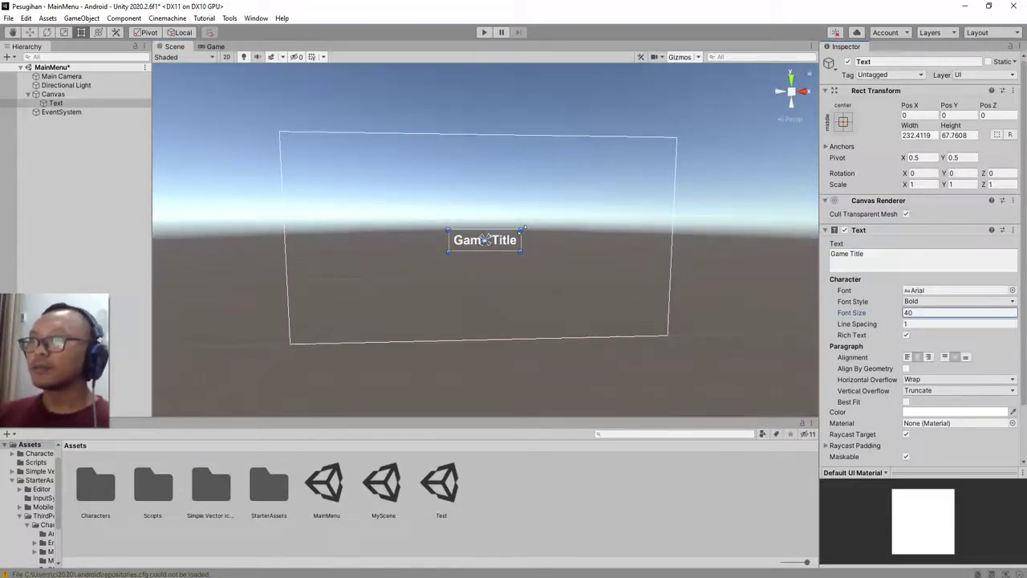
left_click(64, 93)
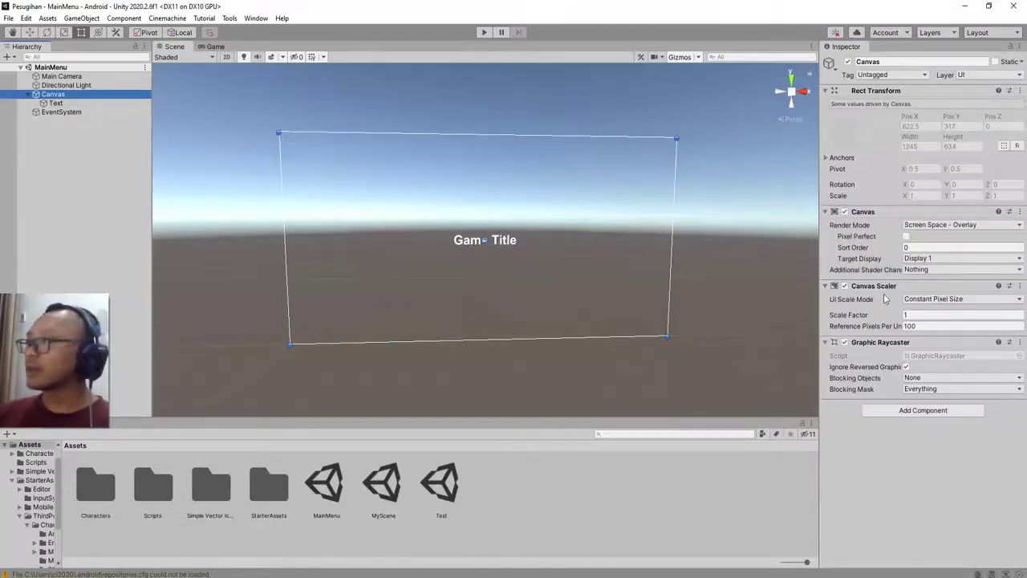
Step: Set the Canvas Scaler's UI Scale Mode to Scale With Screen Size (800 × 600 reference)
left_click(934, 300)
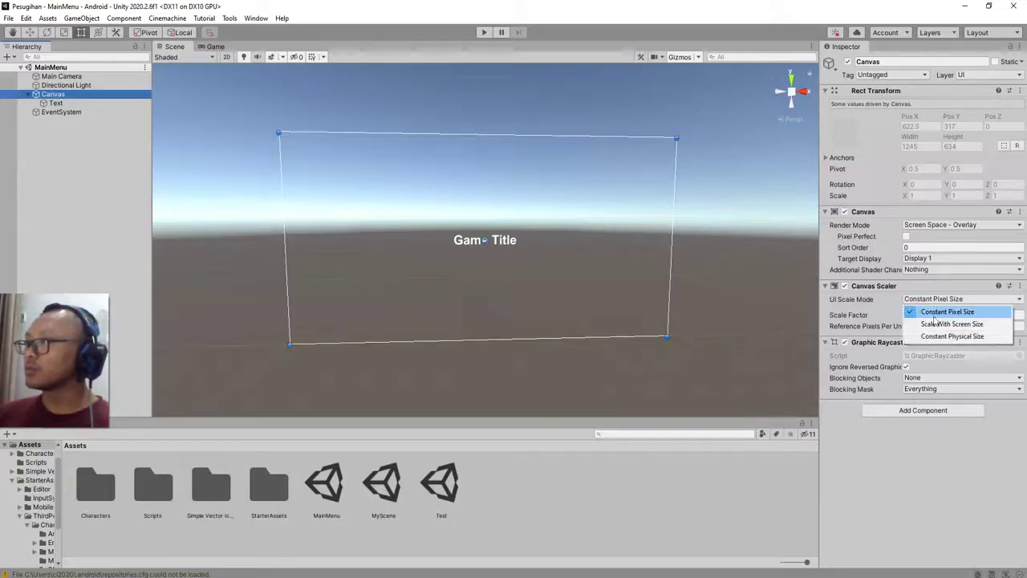
left_click(952, 325)
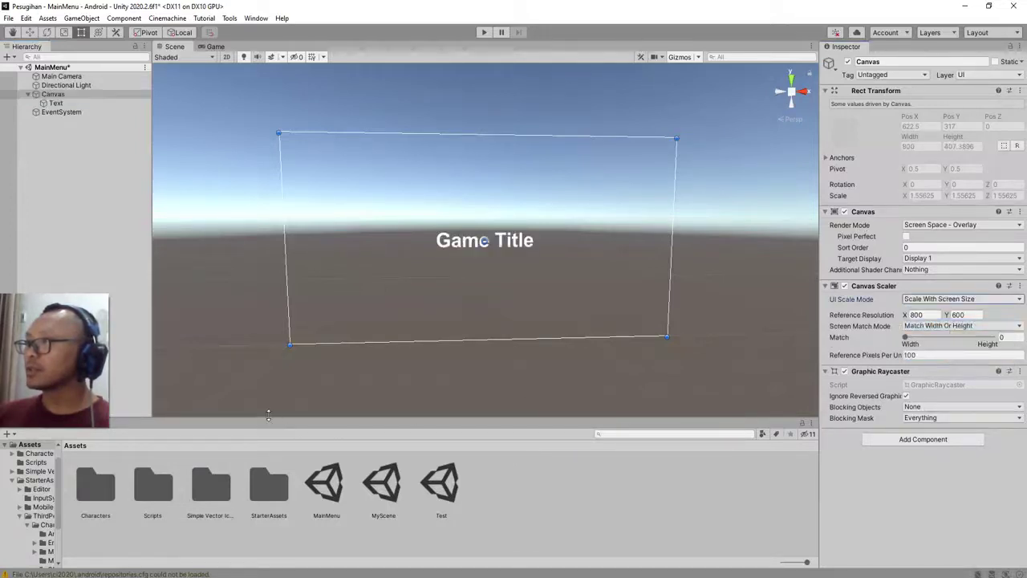
Step: Add a Button to the Canvas and move it down below the Game Title
right_click(53, 94)
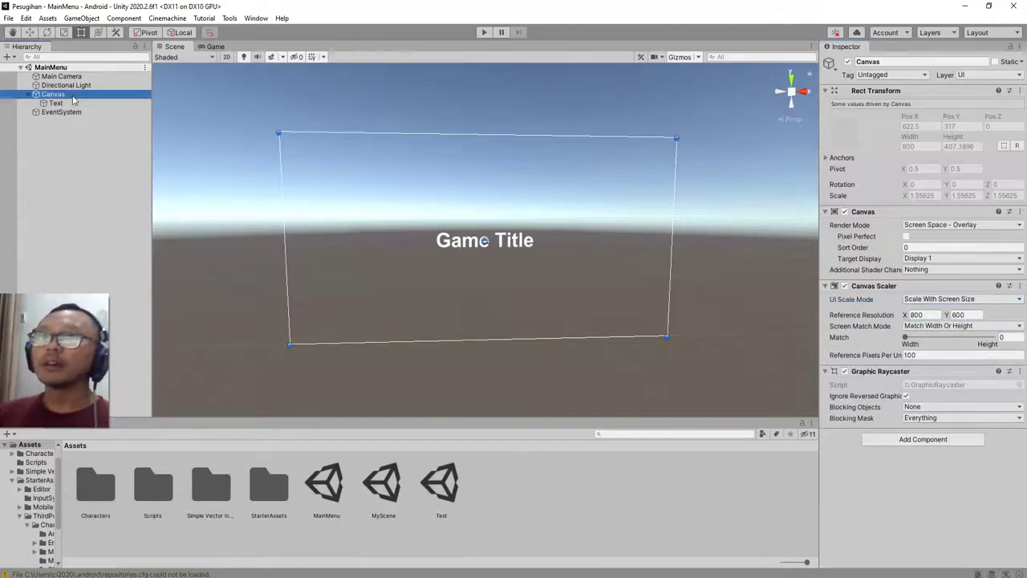
mouse_move(153, 315)
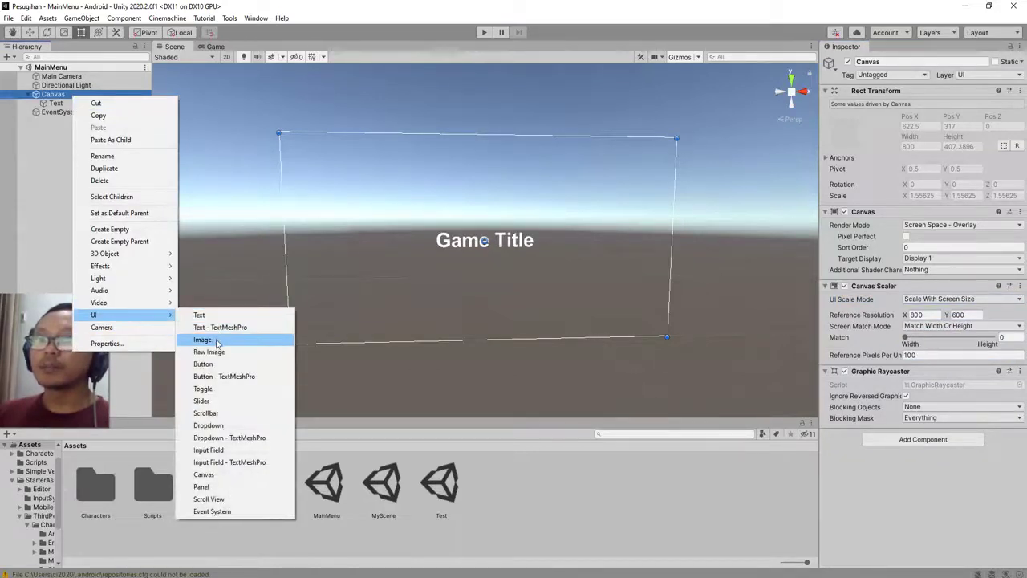
left_click(203, 363)
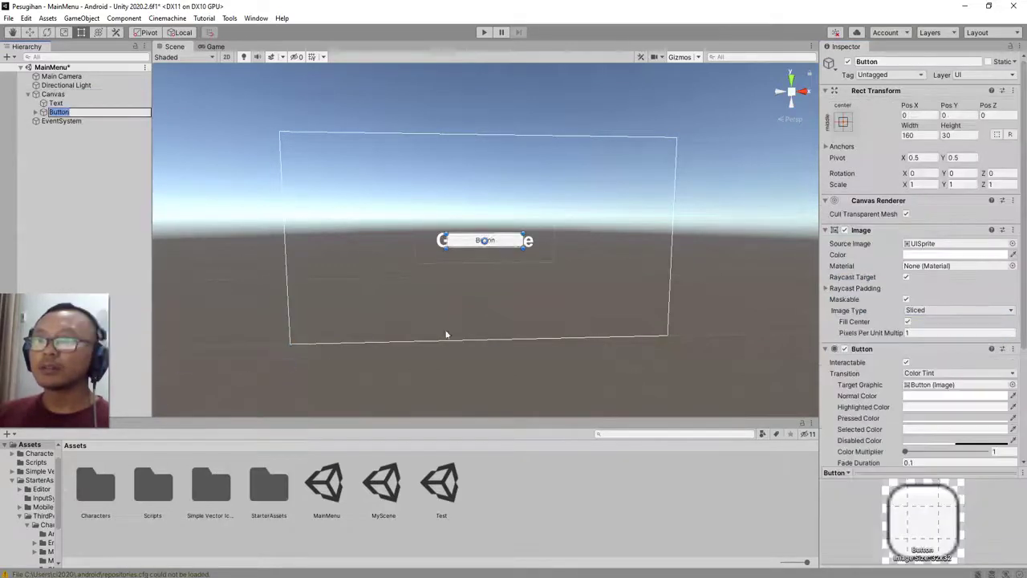
left_click(466, 256)
key("w")
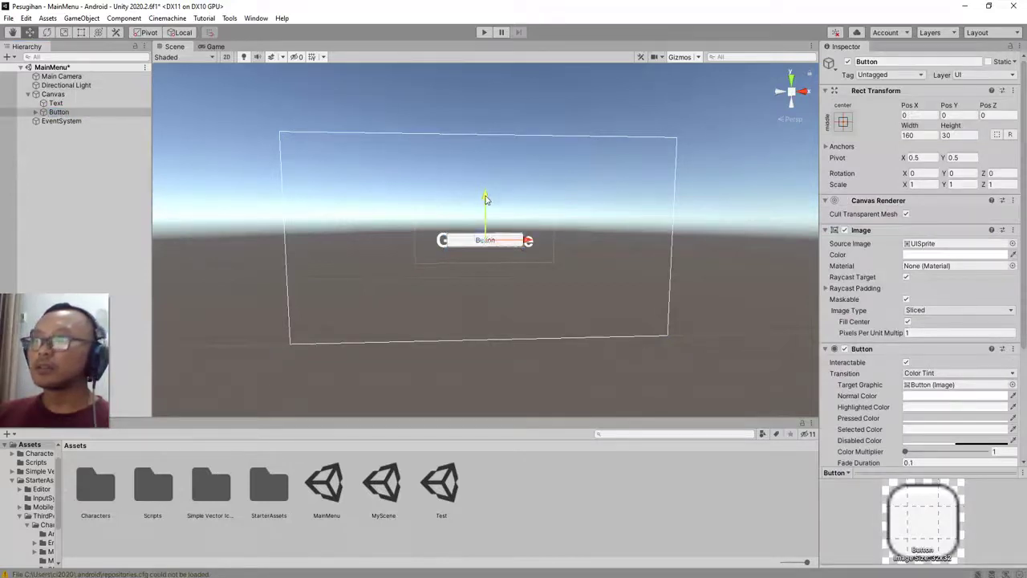
left_click_drag(485, 199, 500, 244)
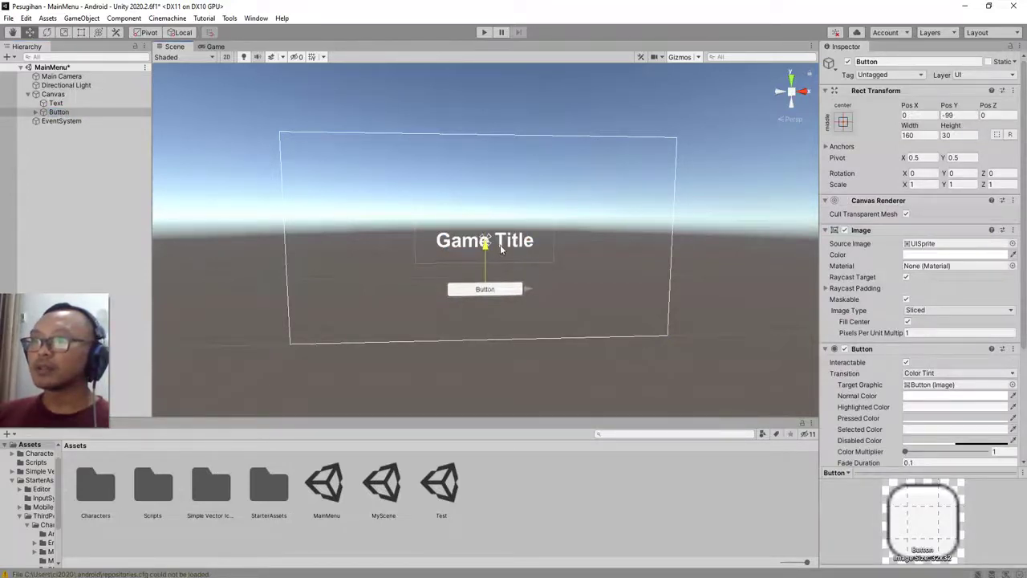
Step: Change the button's child Text label to 'Play Now'
left_click(48, 112)
left_click(37, 111)
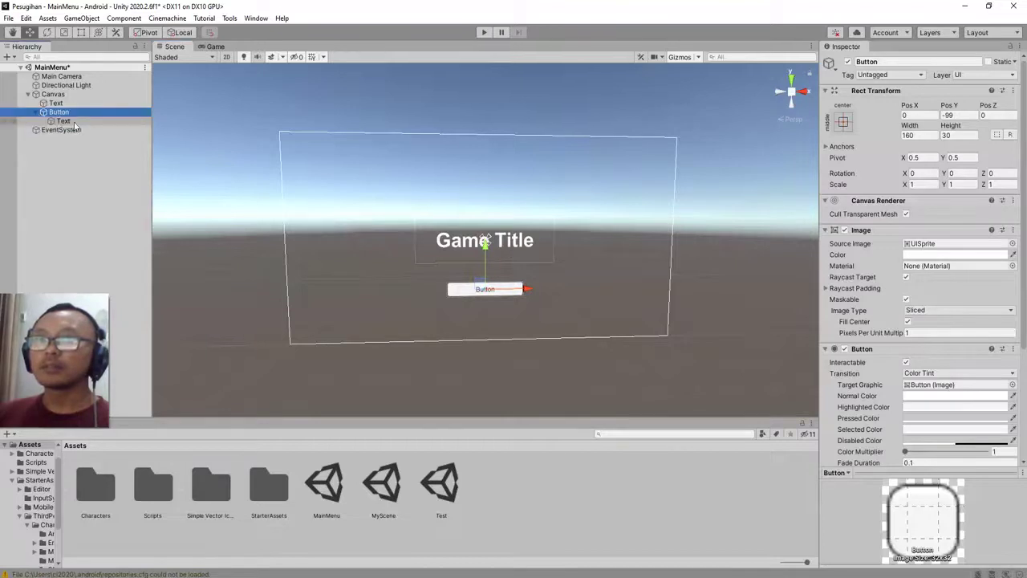
left_click(65, 120)
left_click(892, 259)
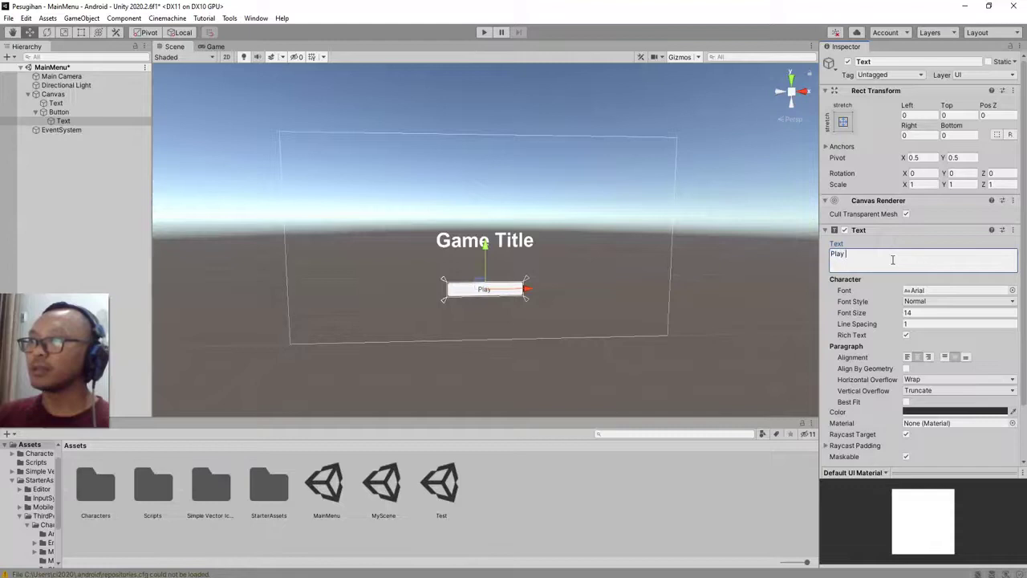
left_click(53, 93)
left_click(62, 207)
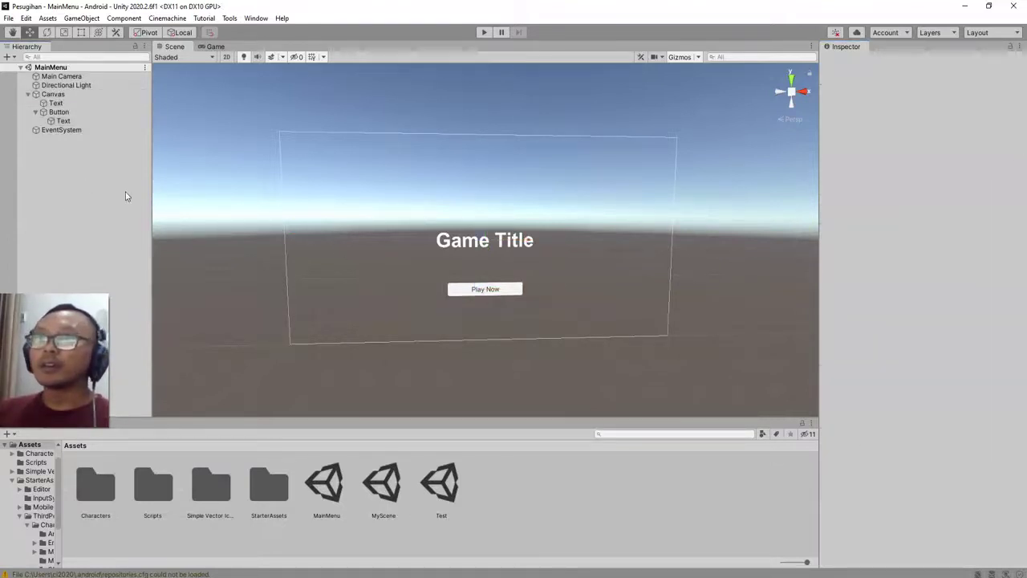
right_click(58, 94)
Step: Add a stretch-stretch Image as the Canvas's first child and colour it black
mouse_move(122, 313)
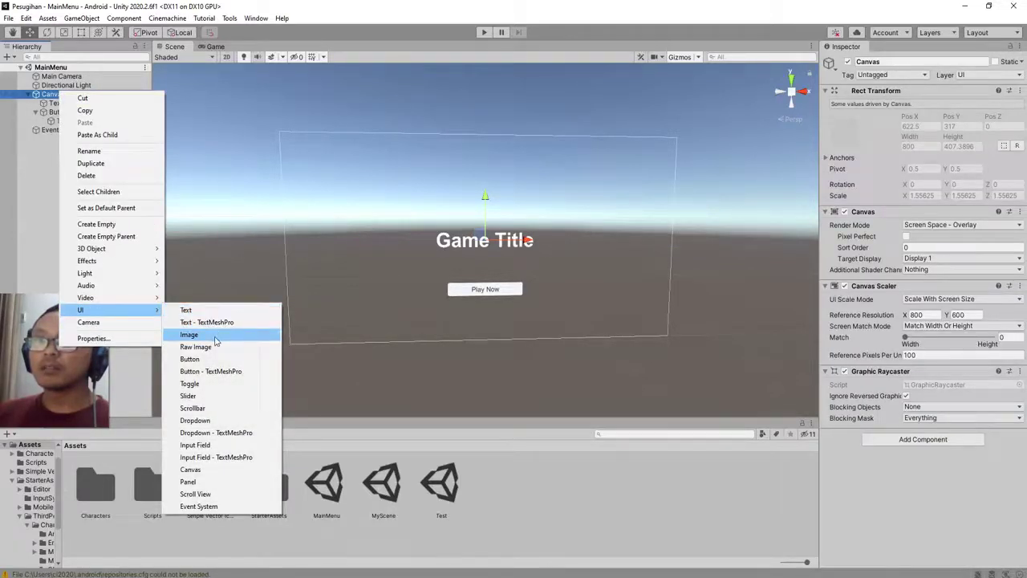
left_click(214, 340)
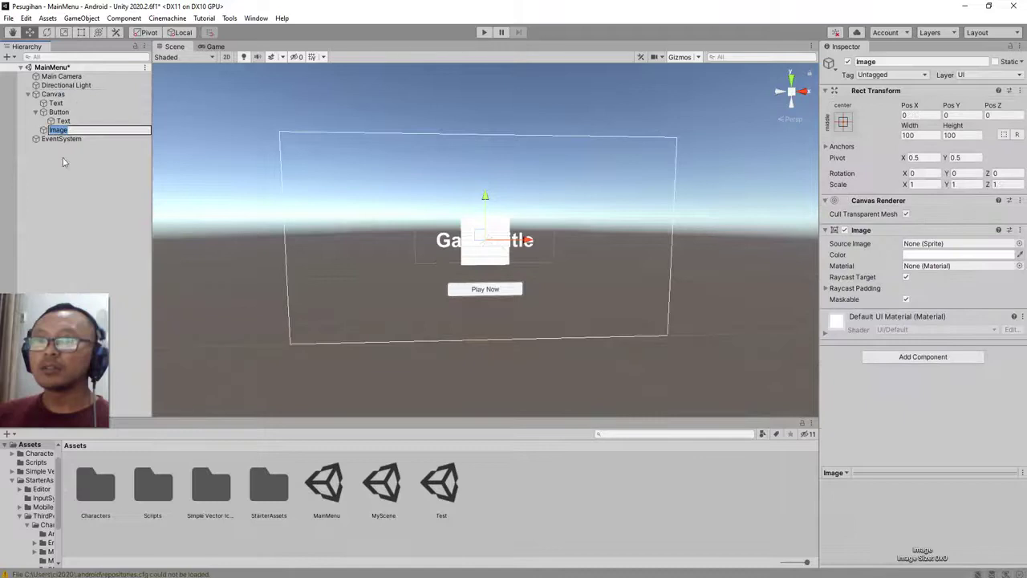
left_click(842, 119)
left_click(957, 289, "alt")
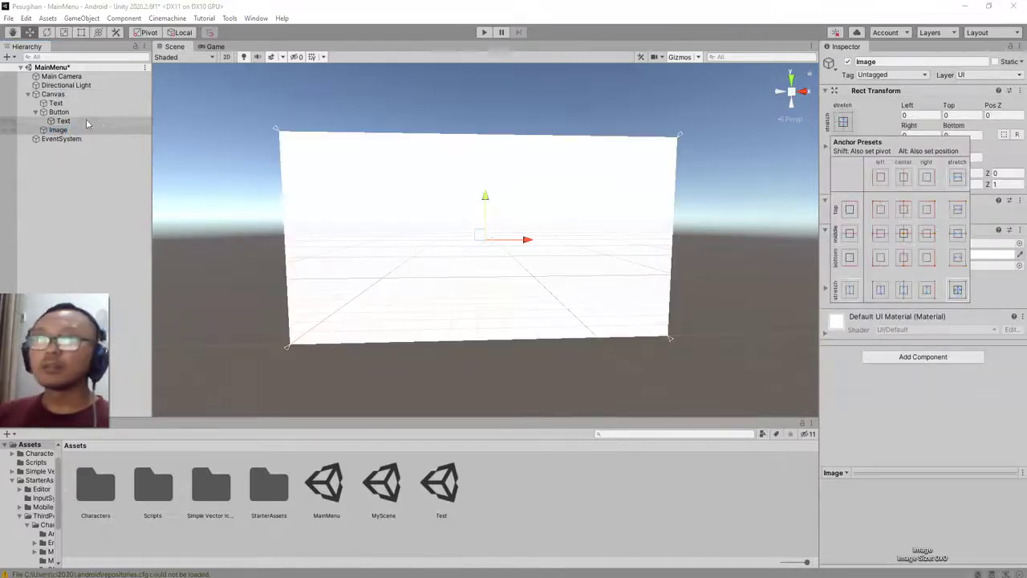
left_click_drag(80, 128, 75, 100)
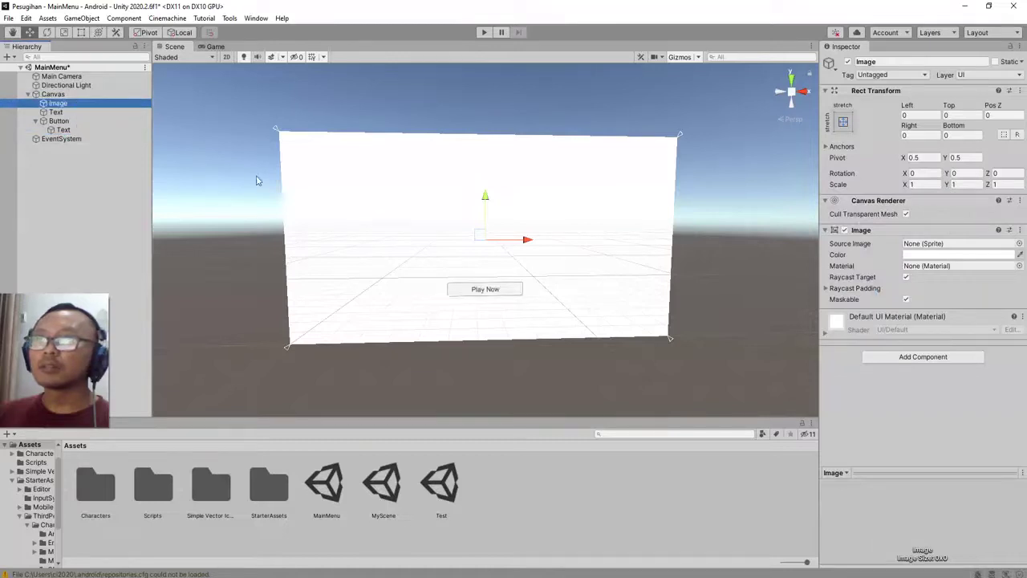
left_click(955, 254)
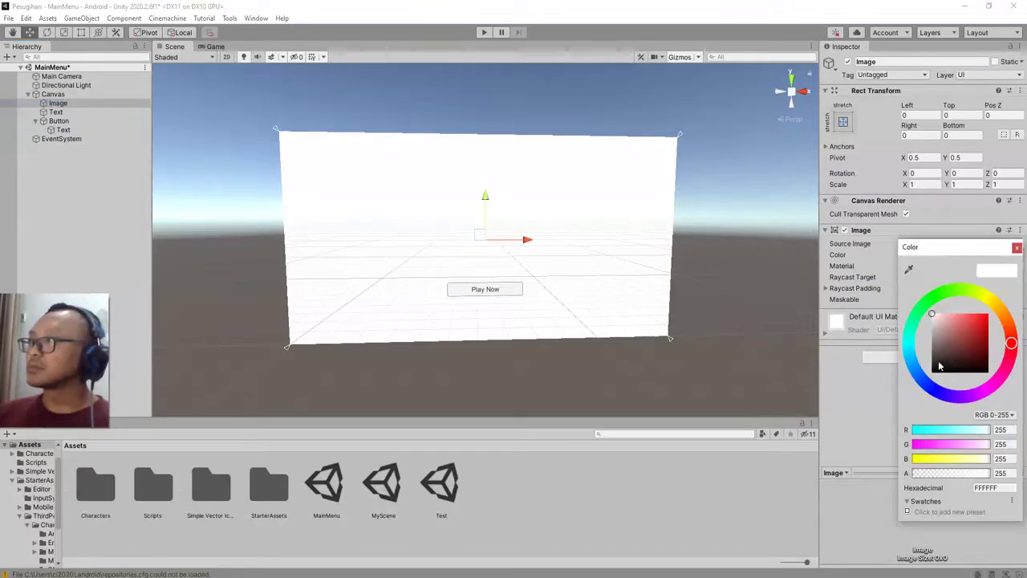
left_click_drag(940, 365, 931, 374)
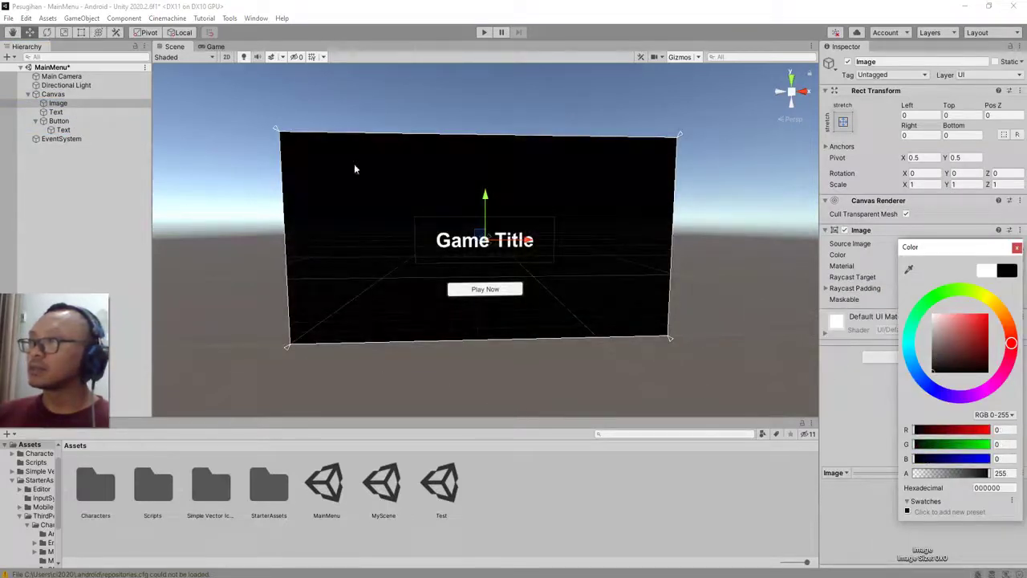
left_click(1017, 248)
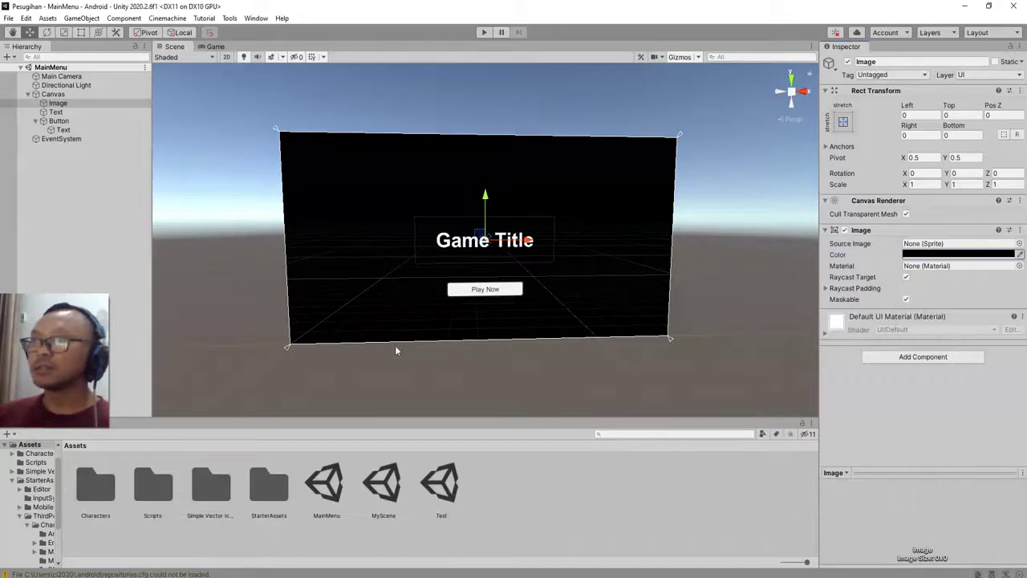
Step: Create an empty top-level GameObject named Scripts in the MainMenu hierarchy
left_click(80, 203)
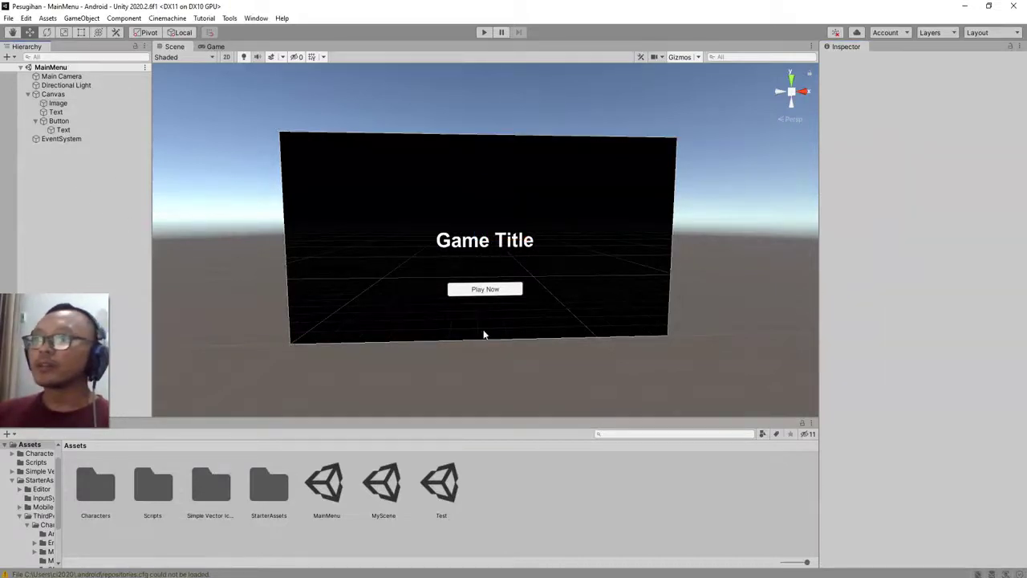
left_click_drag(518, 346, 507, 320, "alt")
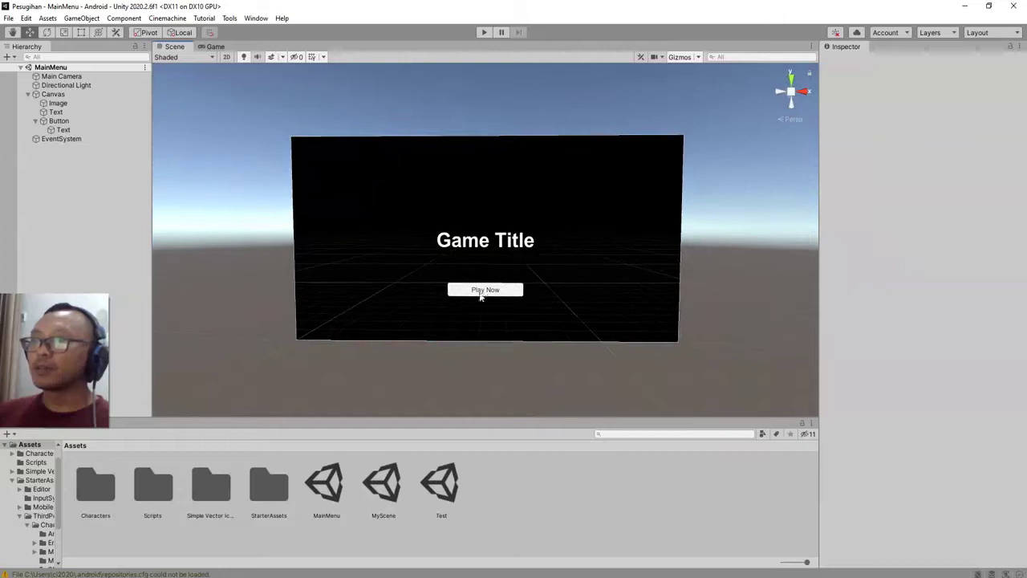
left_click_drag(365, 336, 337, 321, "alt")
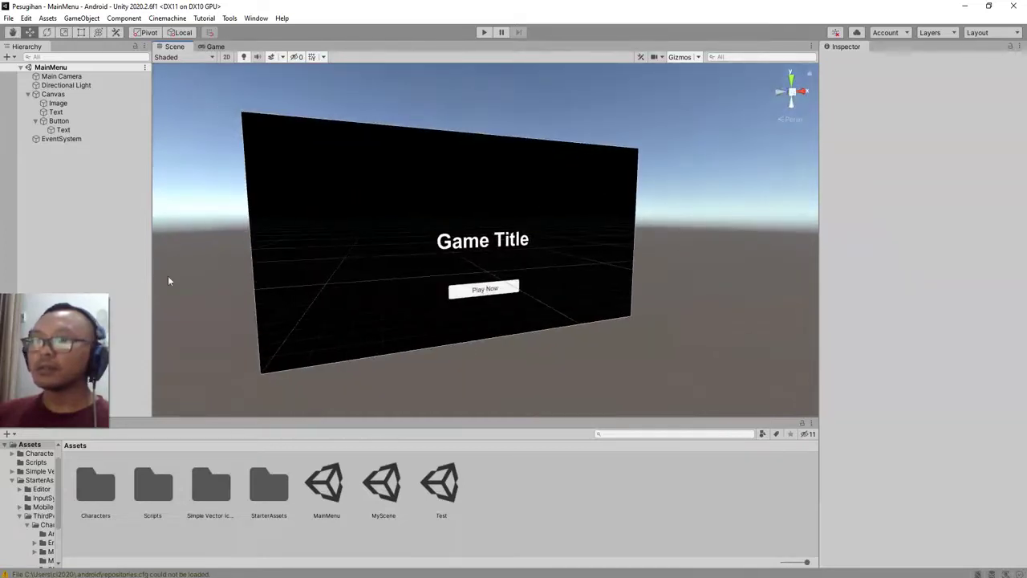
right_click(78, 195)
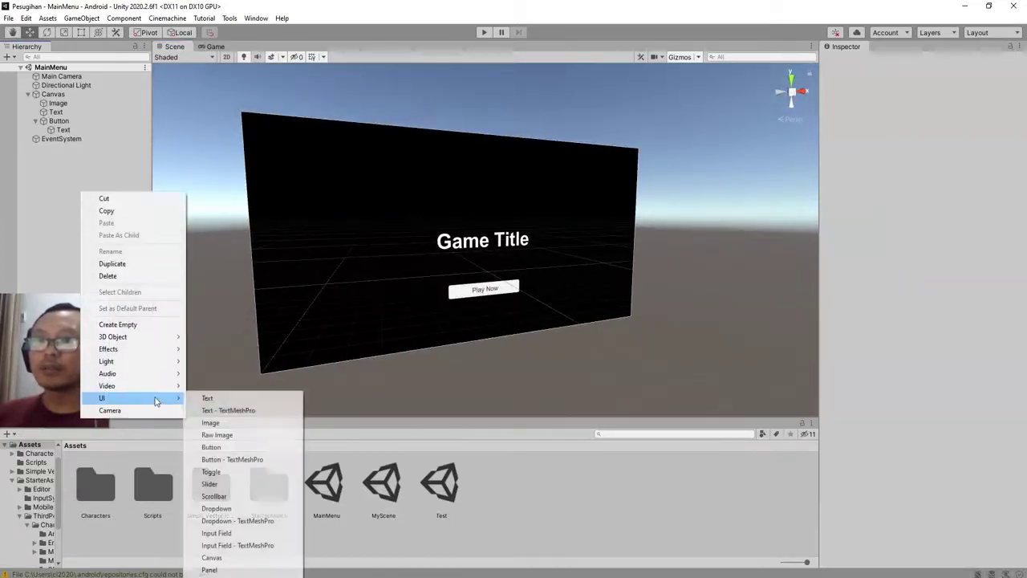
left_click(143, 326)
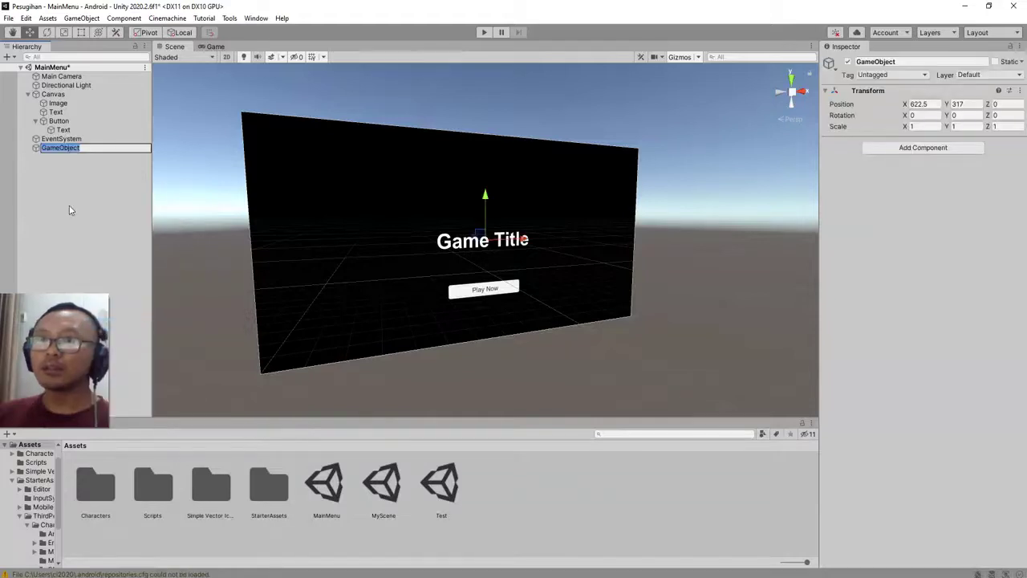
type("Sc")
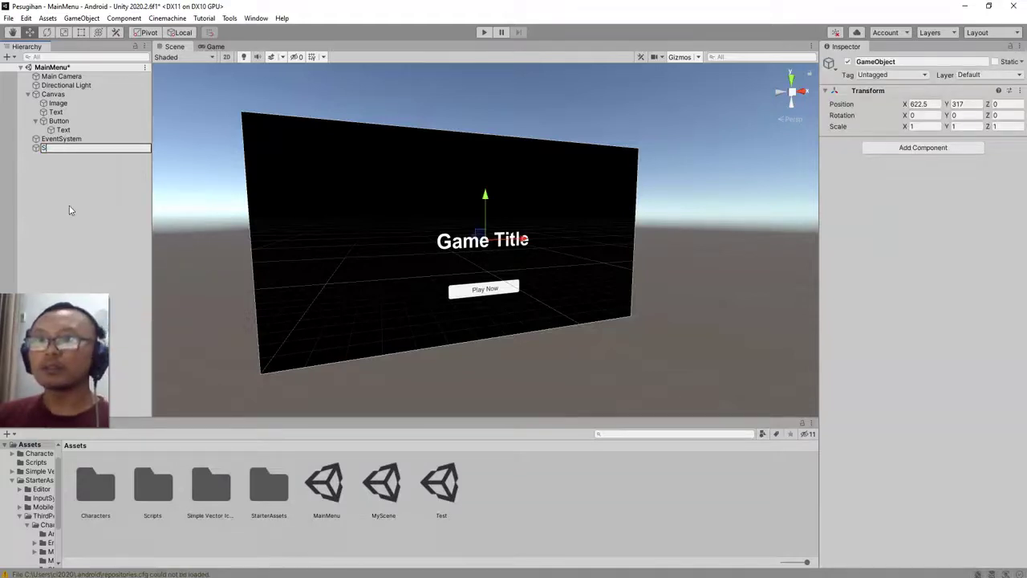
type("ripts")
key("Return")
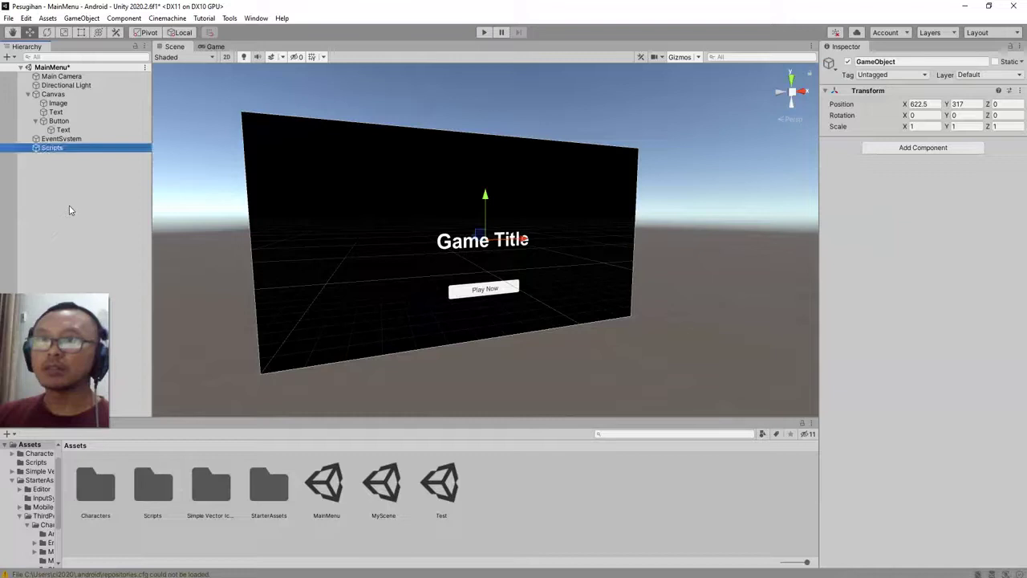
Step: Create a new C# script named ButtonClicks in the Assets/Scripts folder
double_click(167, 496)
right_click(299, 506)
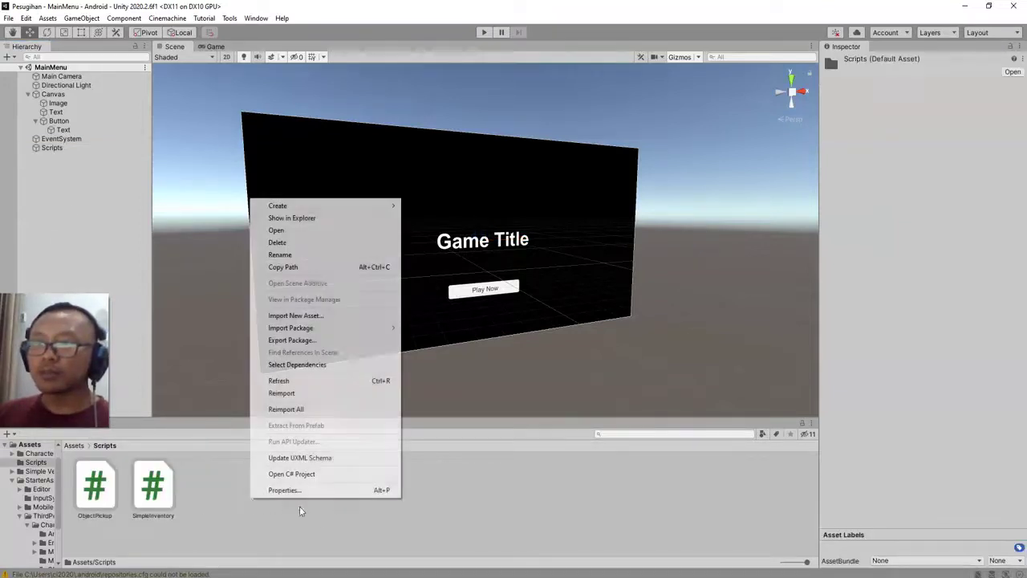
mouse_move(327, 207)
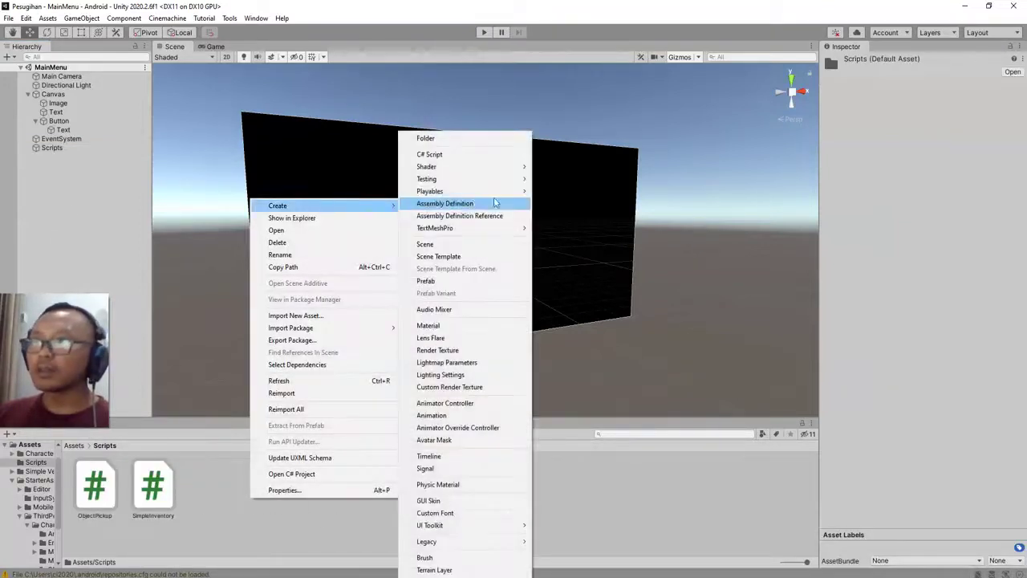
left_click(440, 155)
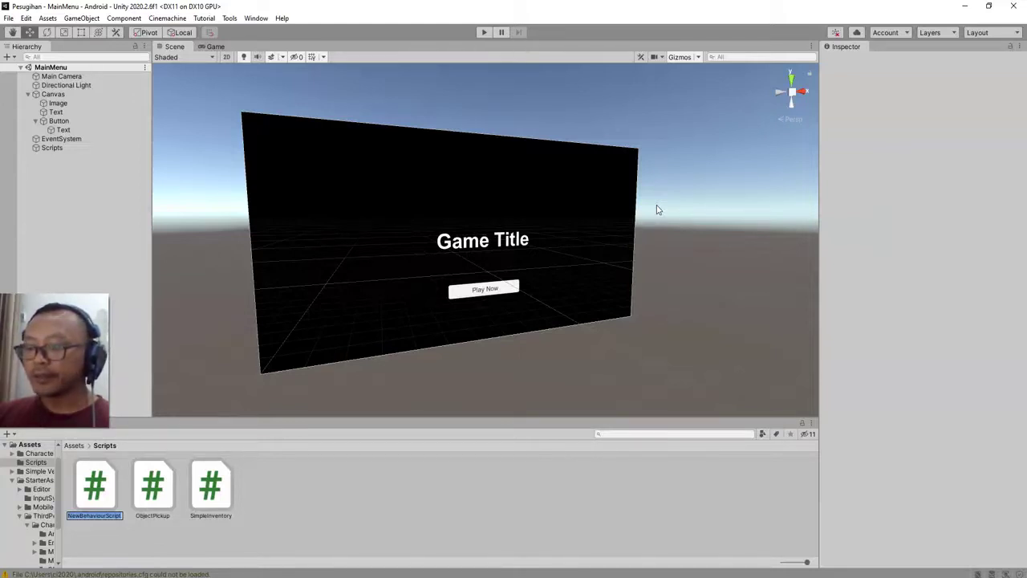
type("B")
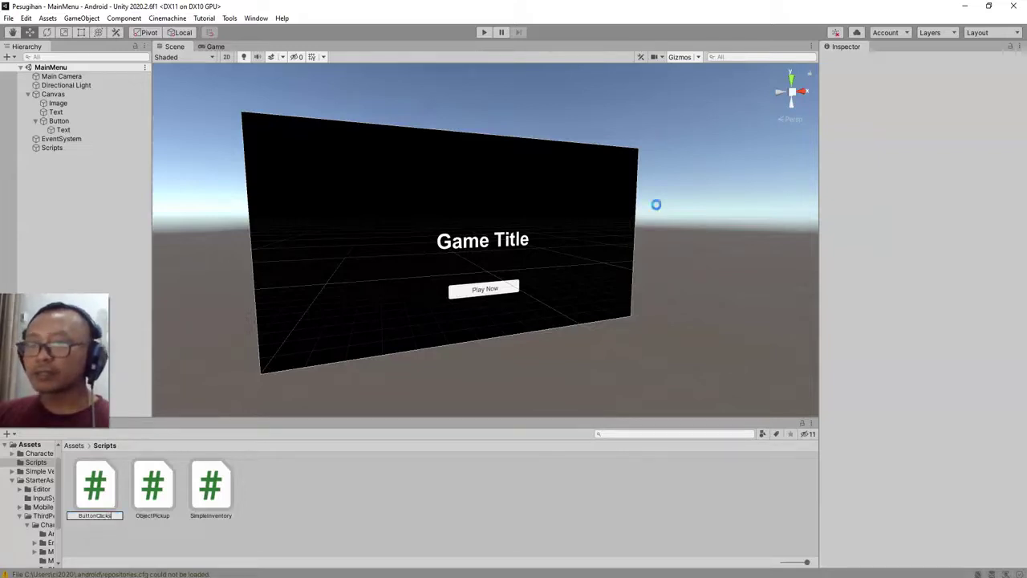
type("uttonClicks")
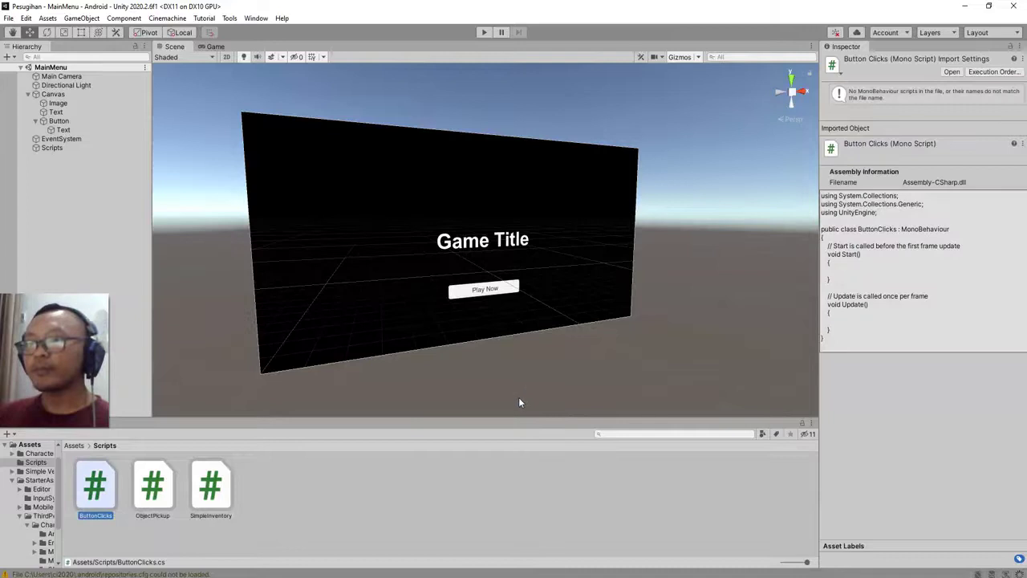
left_click(428, 502)
Step: Add an empty public void OpenScene(string sceneName) method below Update
left_click(93, 492)
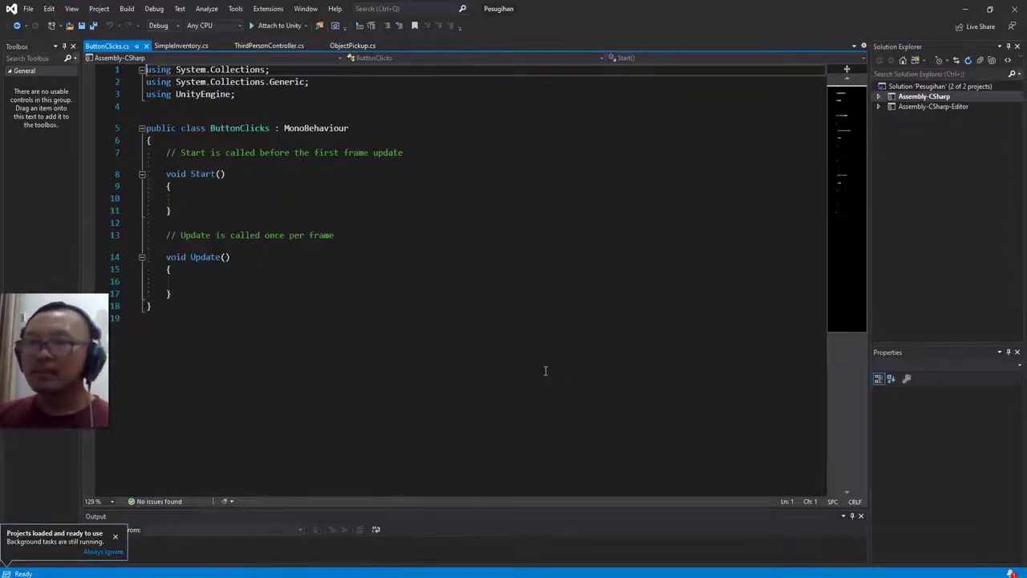
left_click(244, 292)
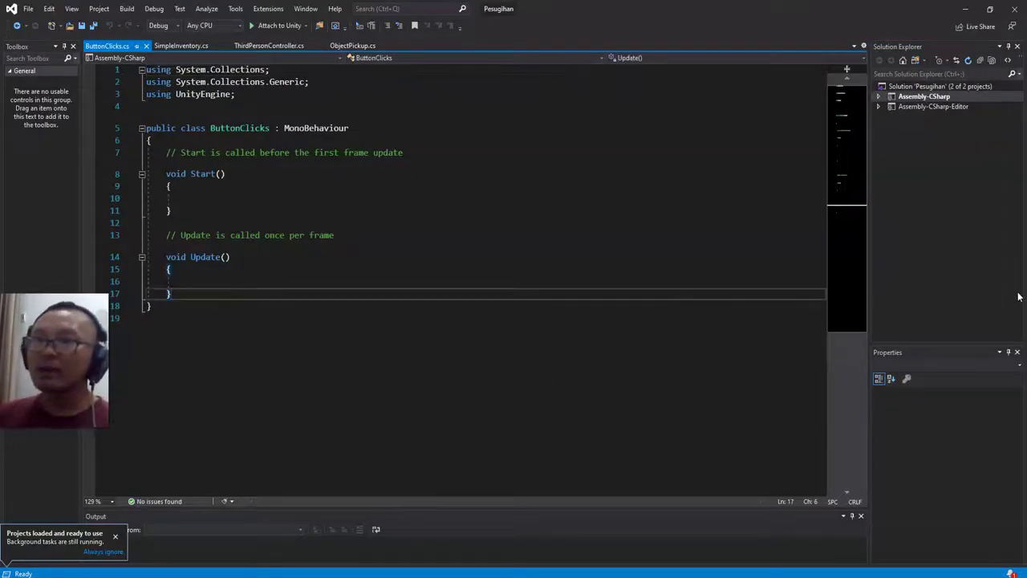
key("Return")
key("Return")
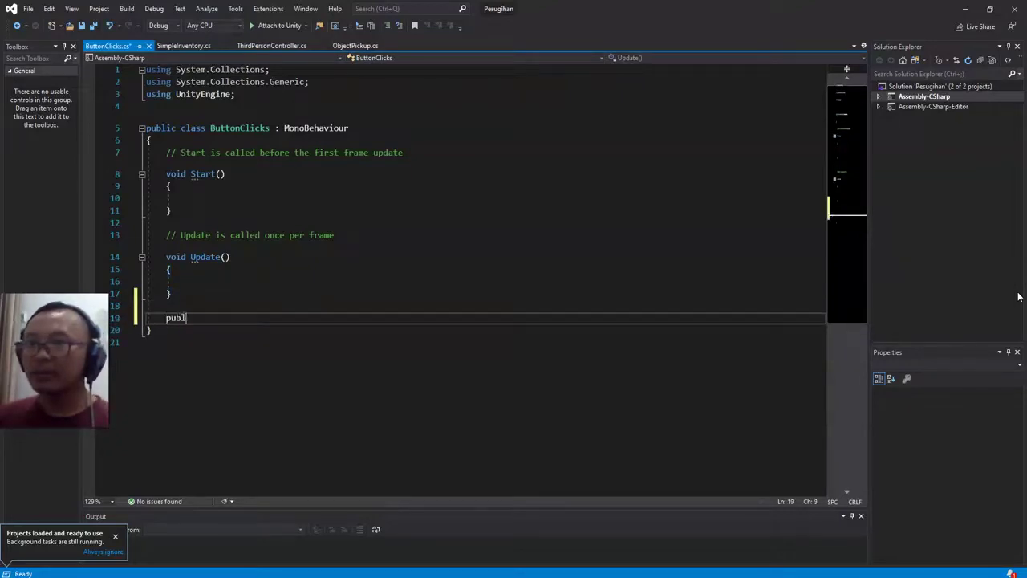
type("public void Ope")
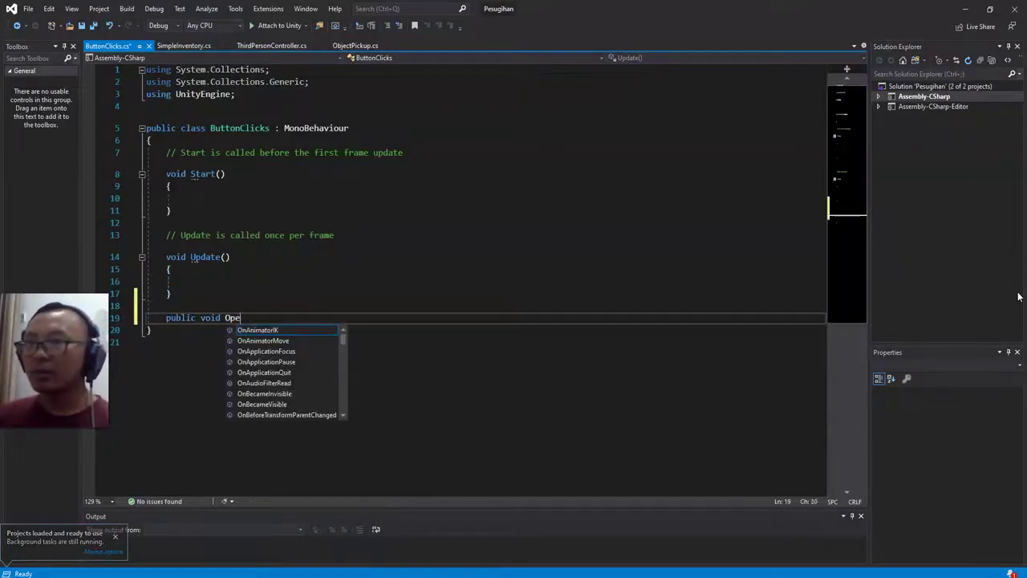
type("nScene(")
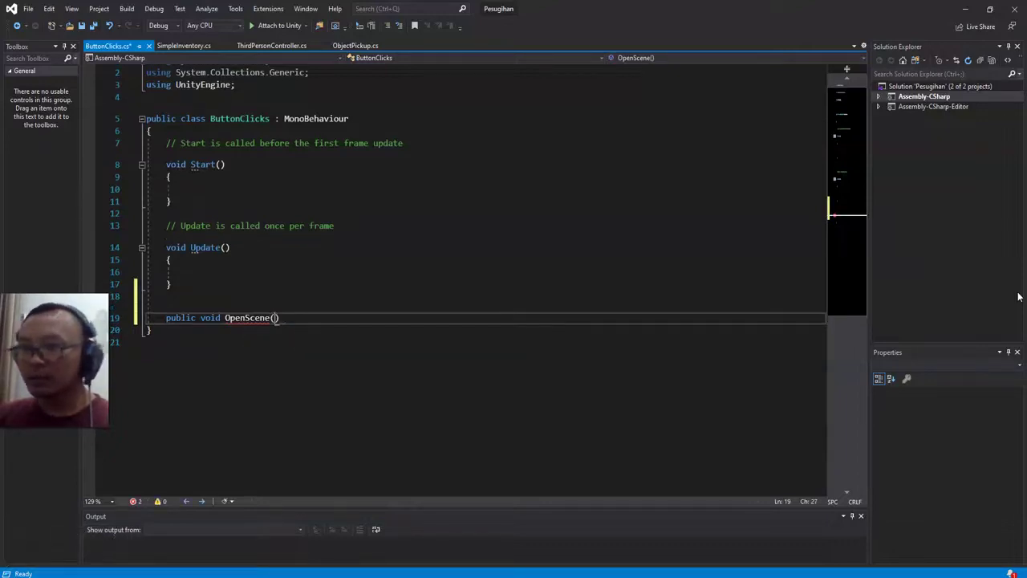
type("string scen")
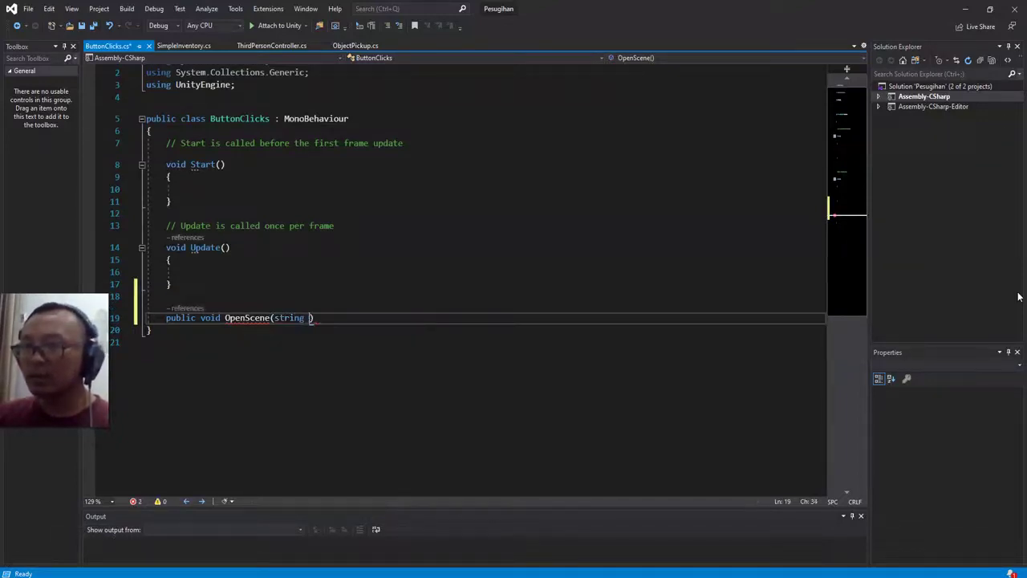
type("eName")
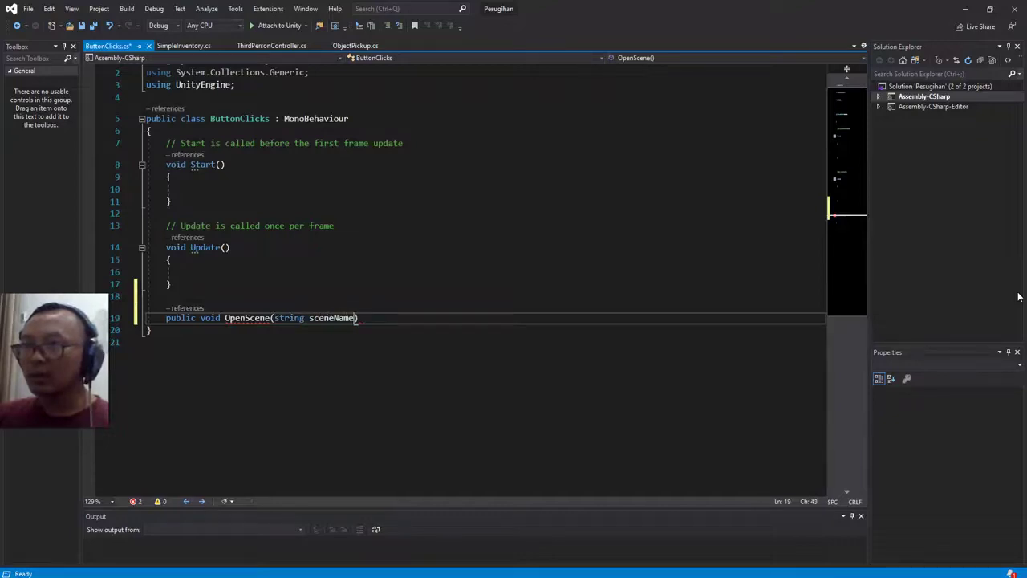
type(") { }")
key("Return")
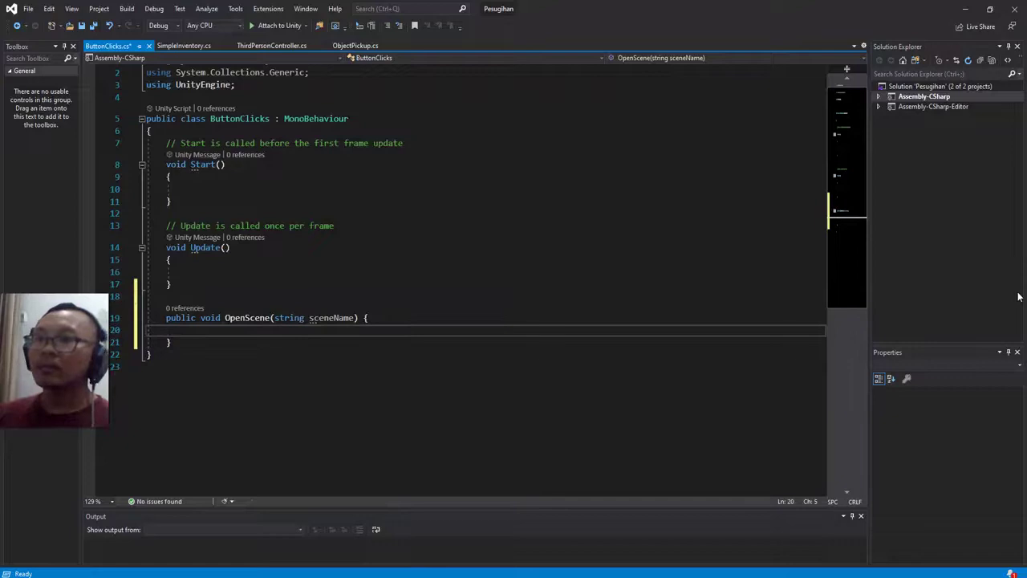
Step: Add a using UnityEngine.SceneManagement directive and save the script
left_click(242, 91)
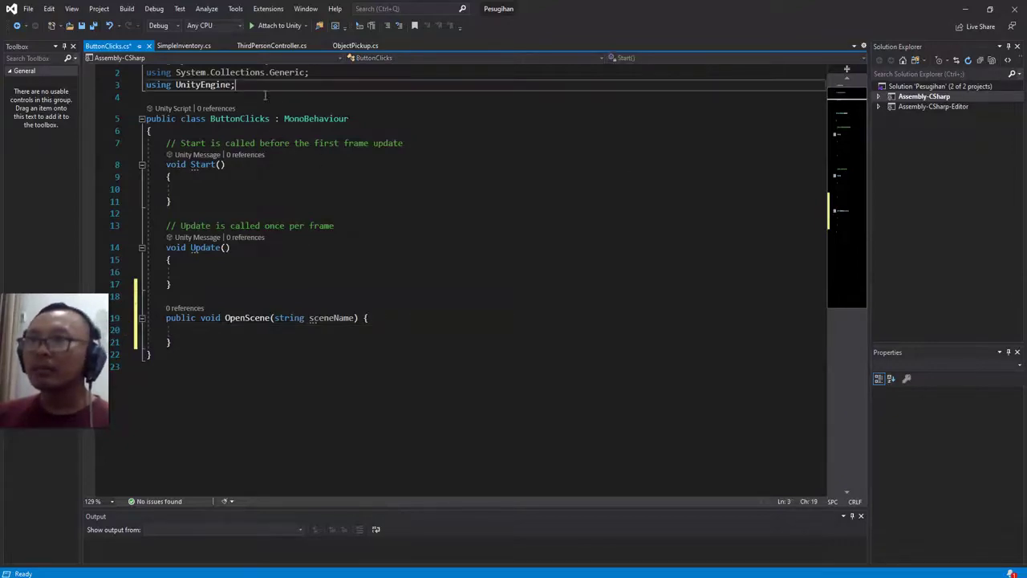
key("ctrl+d")
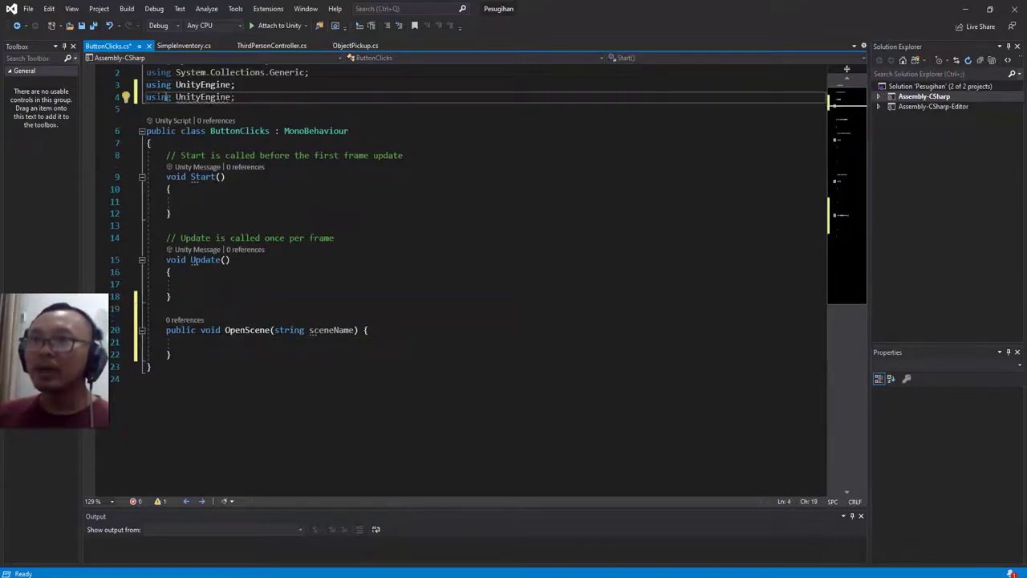
key("Left")
type(".Sc")
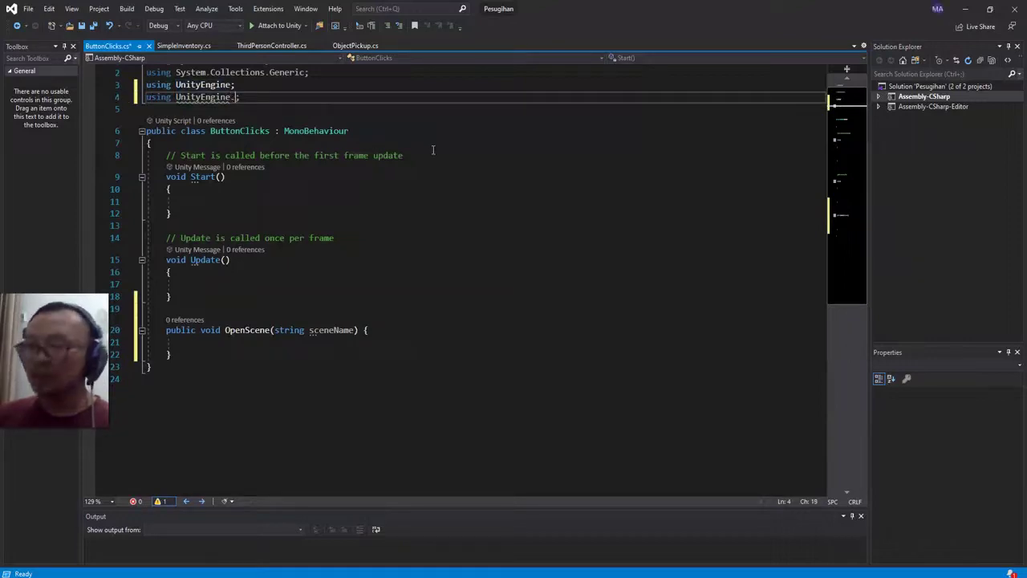
type("ene")
key("Tab")
key("ctrl+s")
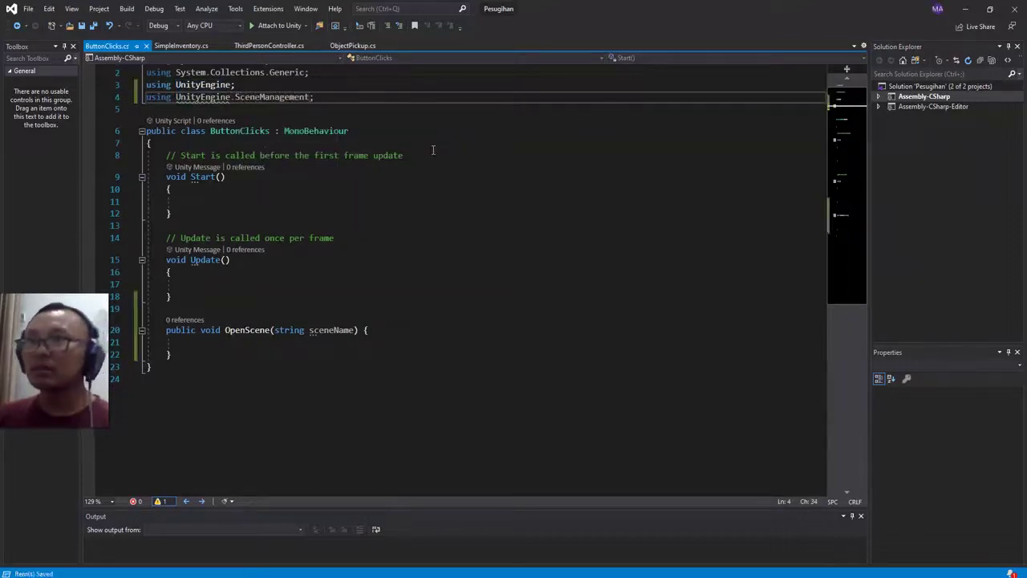
Step: Make OpenScene call SceneManager.LoadSceneAsync(sceneName), save, and return to Unity
left_click(334, 347)
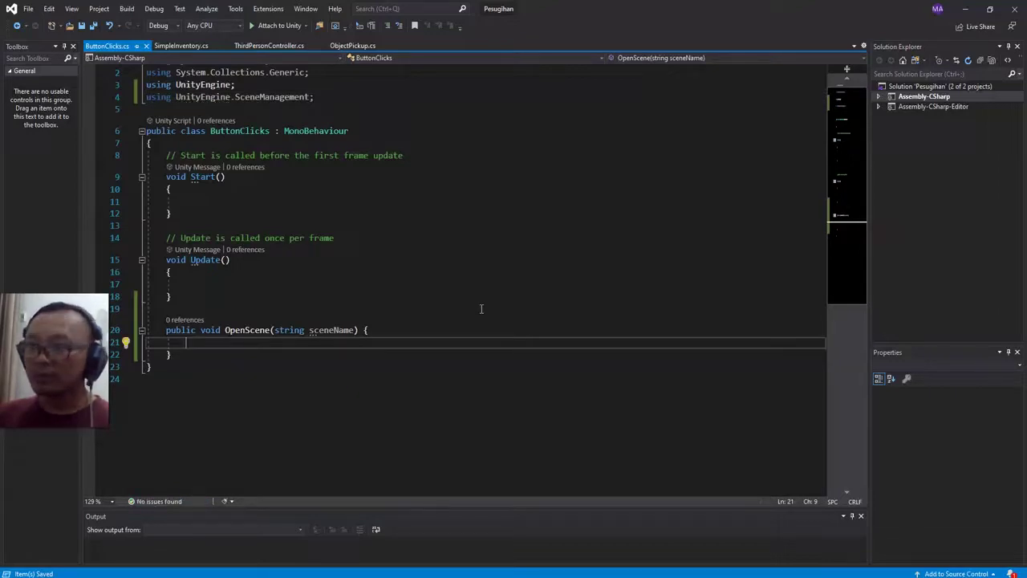
type("SceneMana")
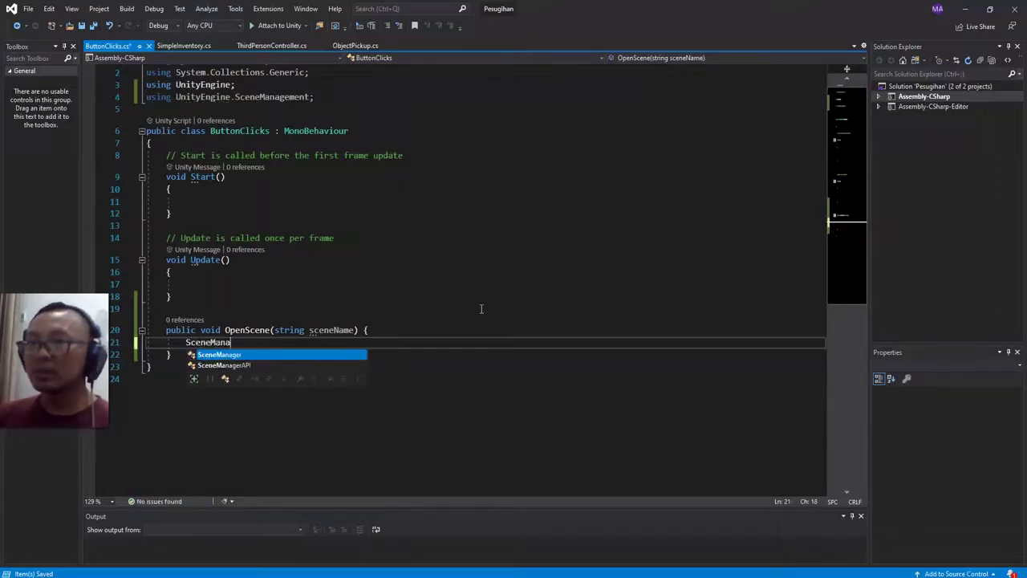
type("ger.LoadS")
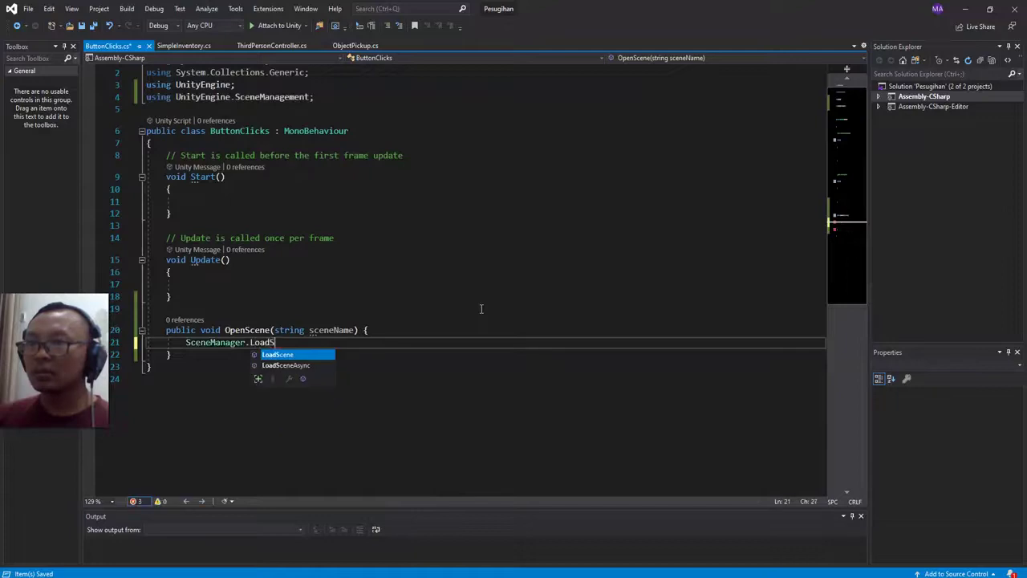
key("Tab")
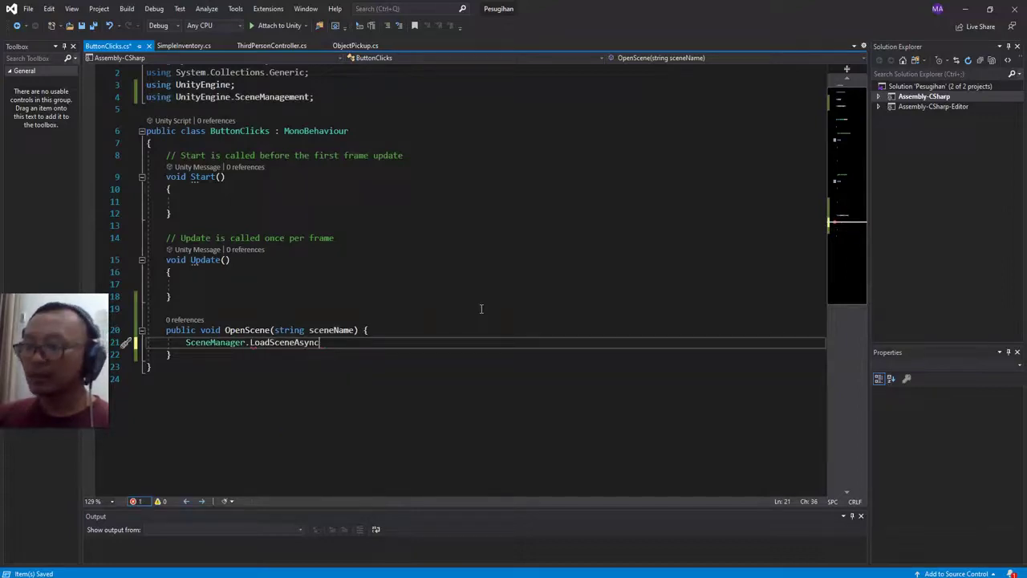
type("(")
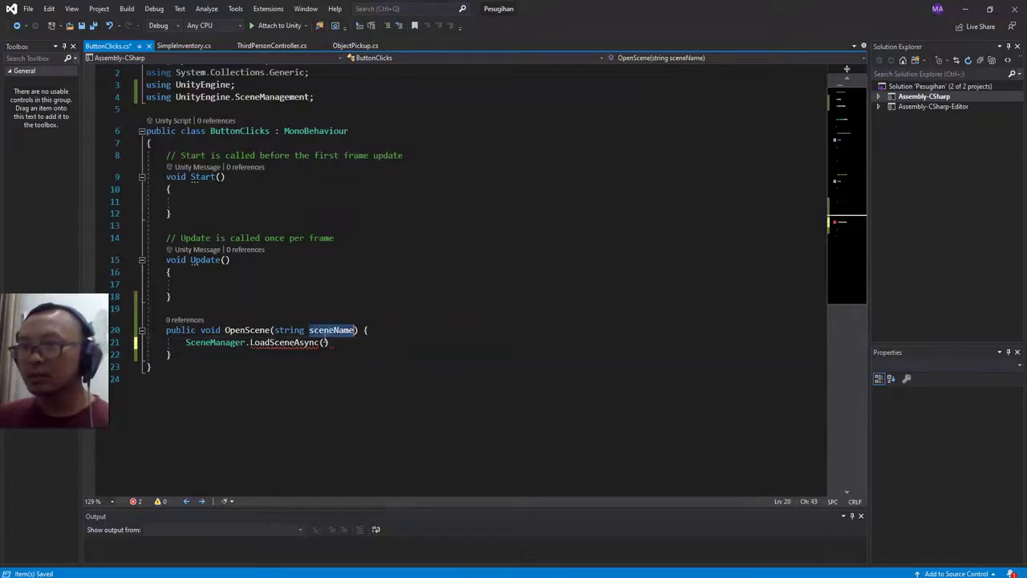
mouse_move(324, 354)
type("sceneName")
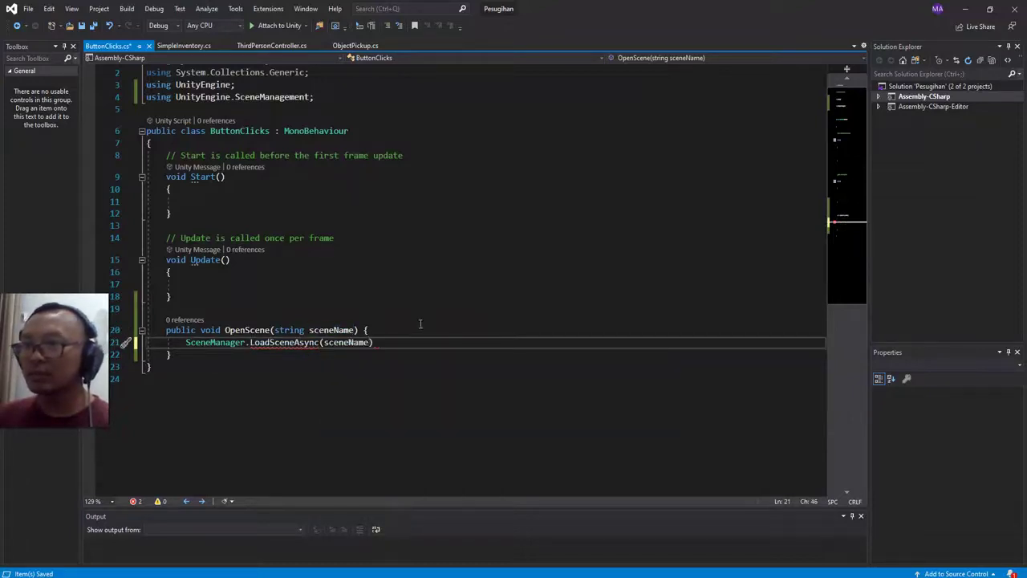
type(")")
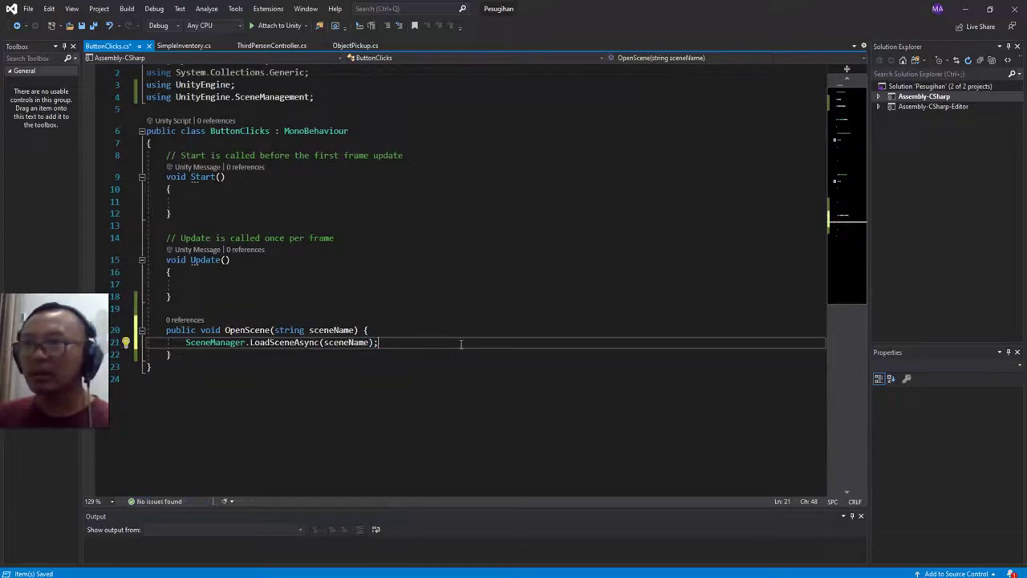
double_click(245, 329)
key("ctrl+s")
key("alt+Tab")
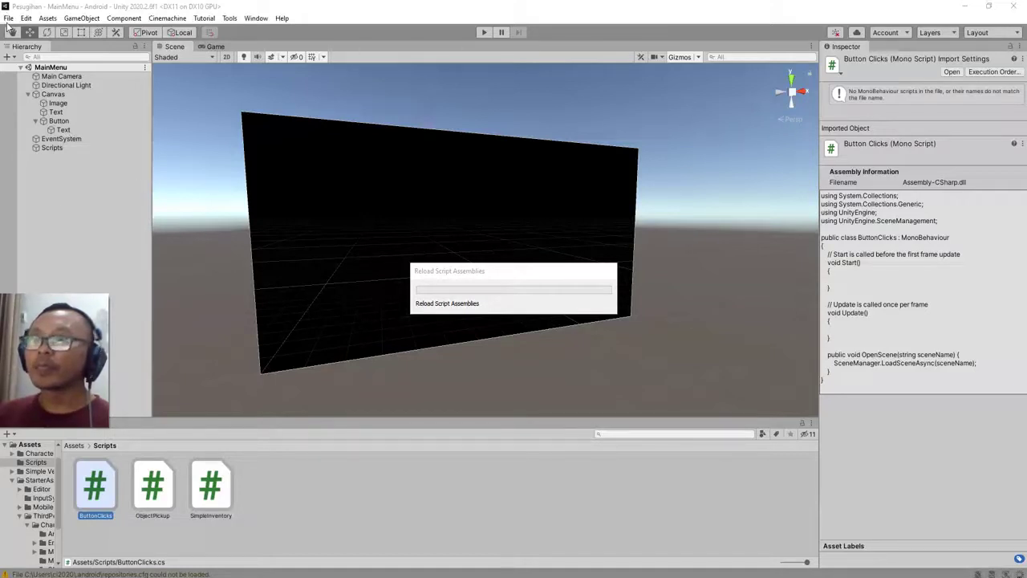
Step: Add ButtonClicks as a component on the Scripts object and save the MainMenu scene
left_click(50, 148)
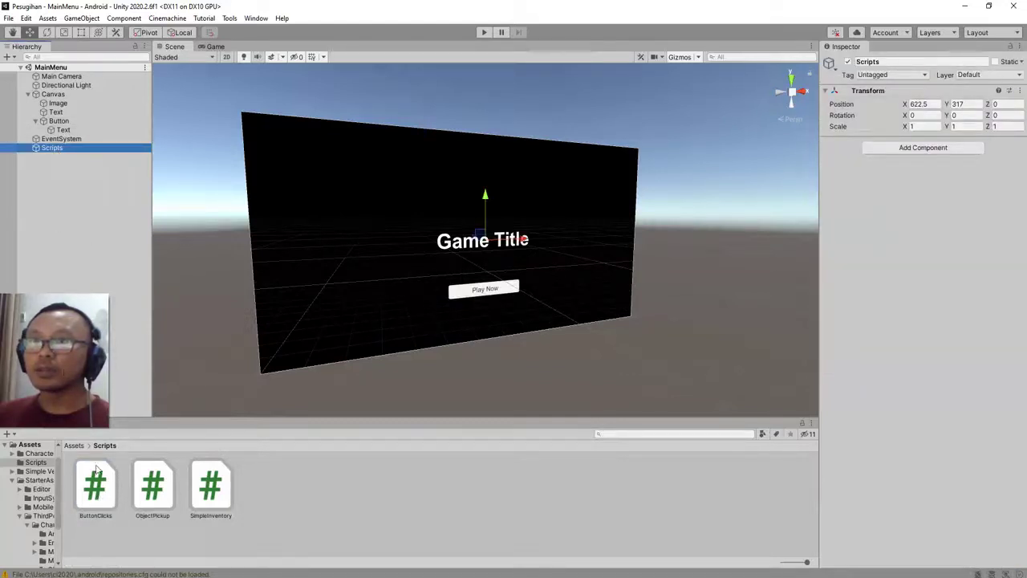
left_click_drag(110, 489, 62, 153)
key("ctrl+s")
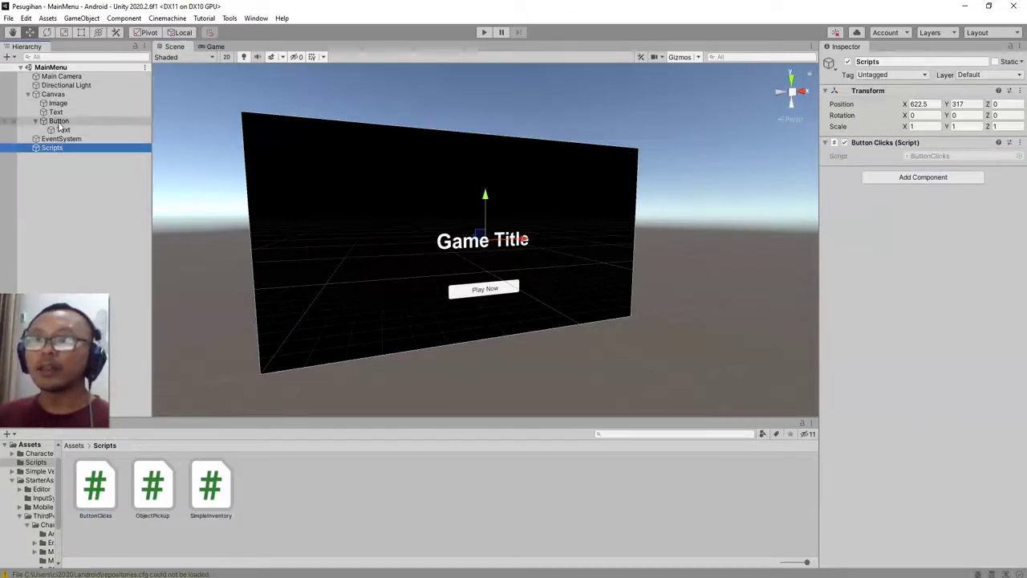
left_click(59, 120)
Step: Give the Play Now button a new On Click entry targeting Scripts, with no function chosen yet
scroll(882, 321, "down", 3)
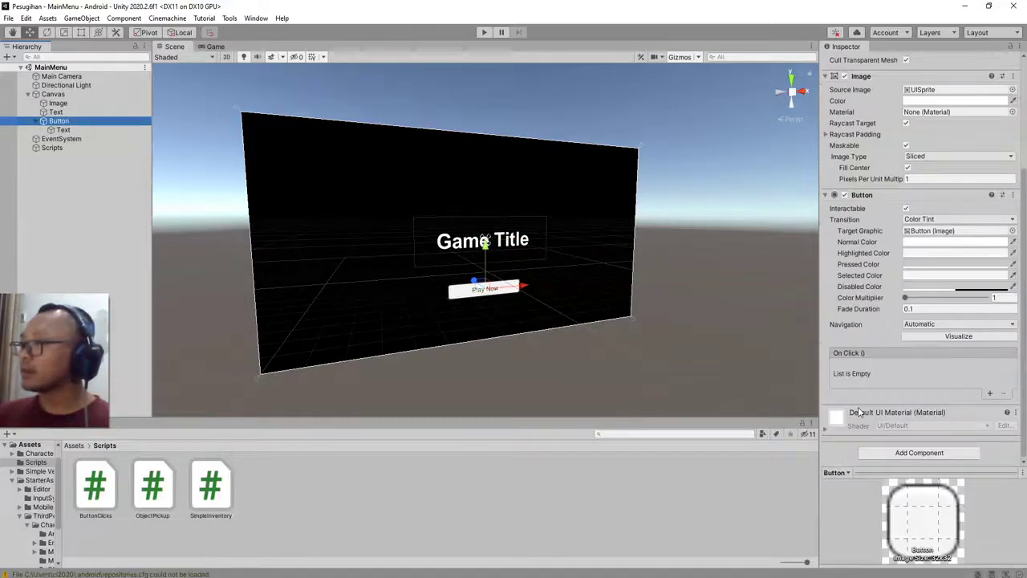
scroll(875, 320, "up", 3)
scroll(870, 319, "down", 3)
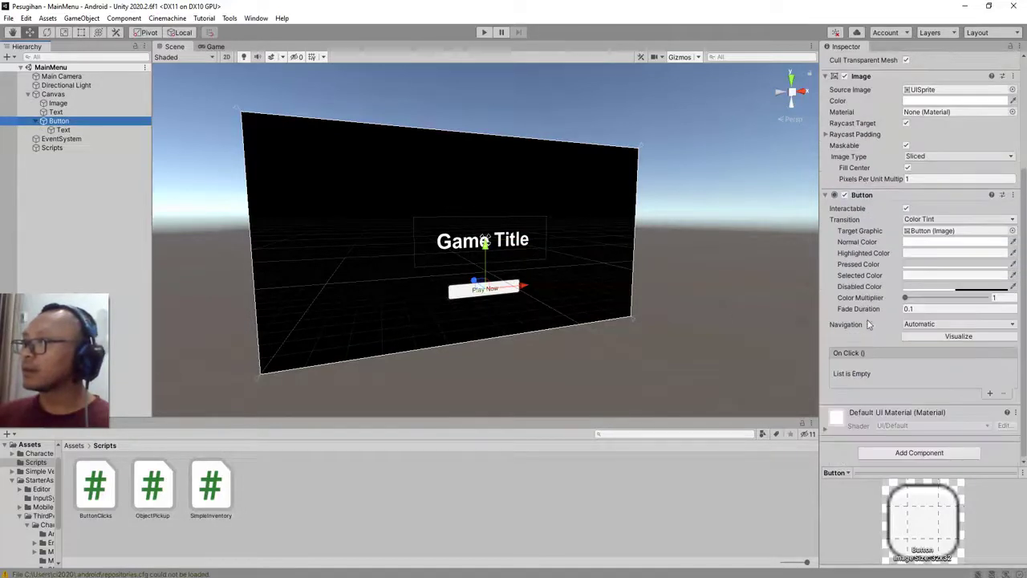
scroll(867, 325, "up", 2)
scroll(863, 335, "up", 1)
scroll(863, 335, "down", 3)
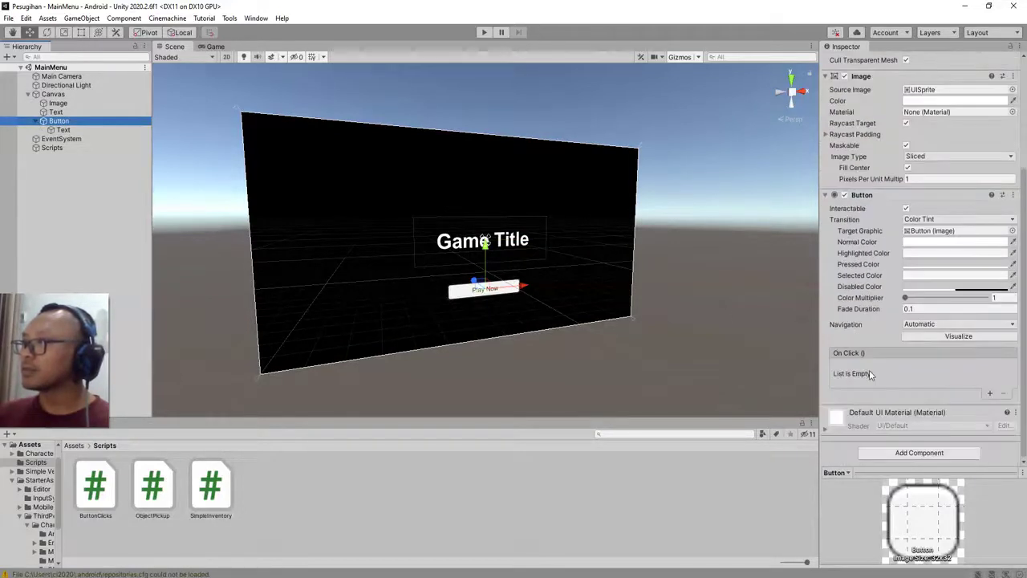
left_click(990, 393)
left_click_drag(64, 148, 872, 380)
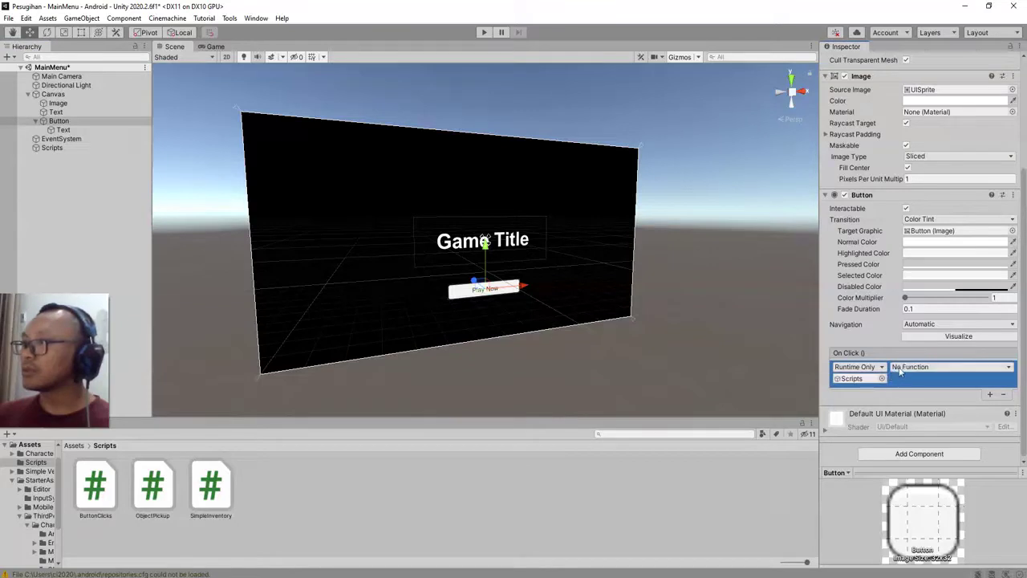
left_click(923, 367)
mouse_move(921, 422)
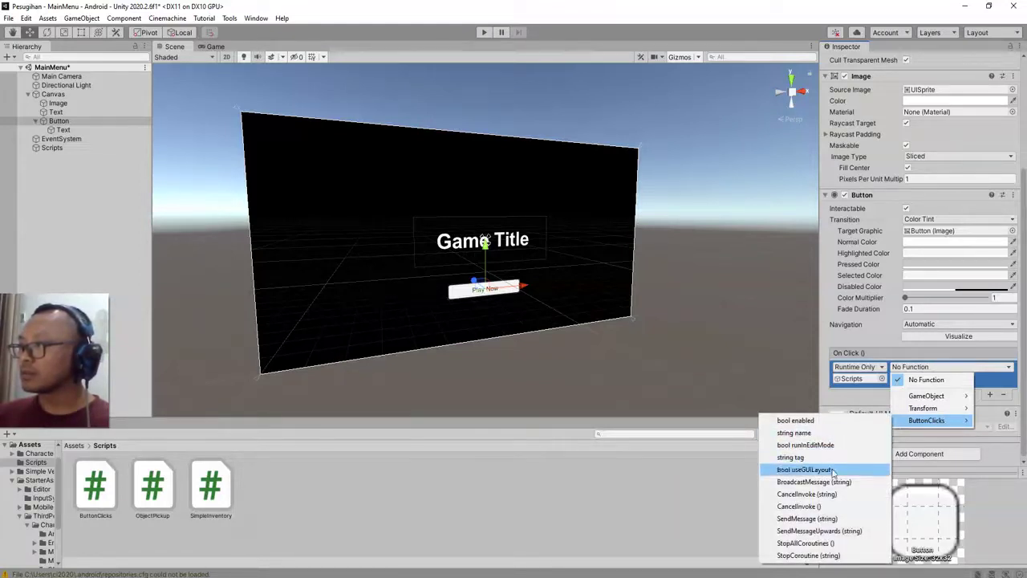
left_click(723, 529)
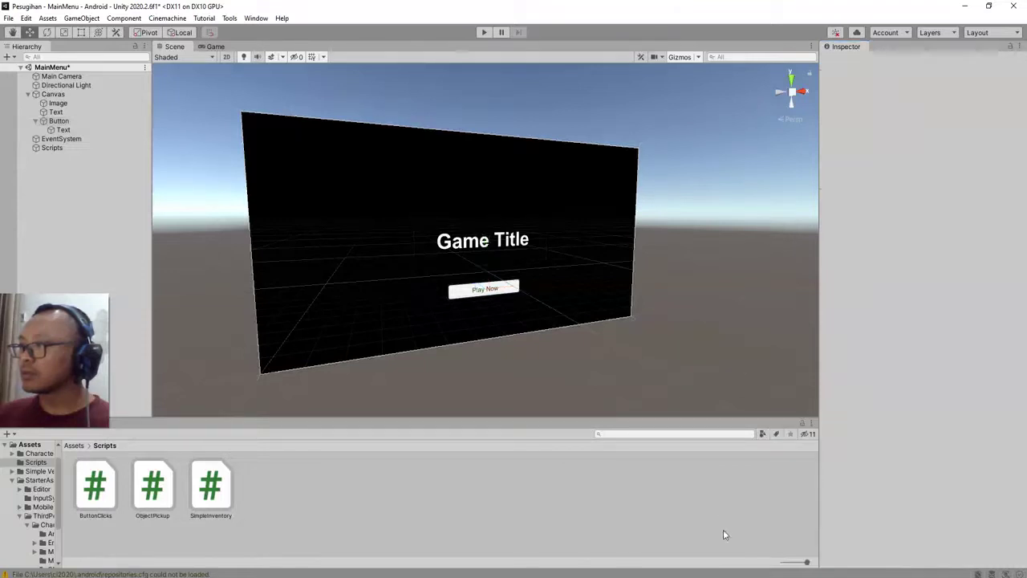
Step: Add a blank line after LoadSceneAsync in OpenScene and re-save ButtonClicks.cs so Unity recompiles
key("ctrl+s")
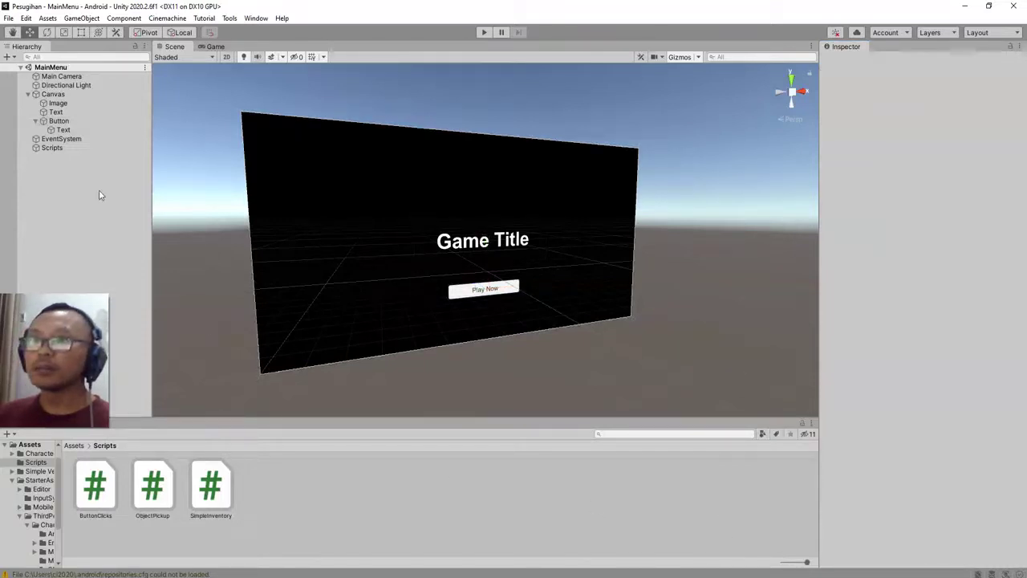
key("alt+Tab")
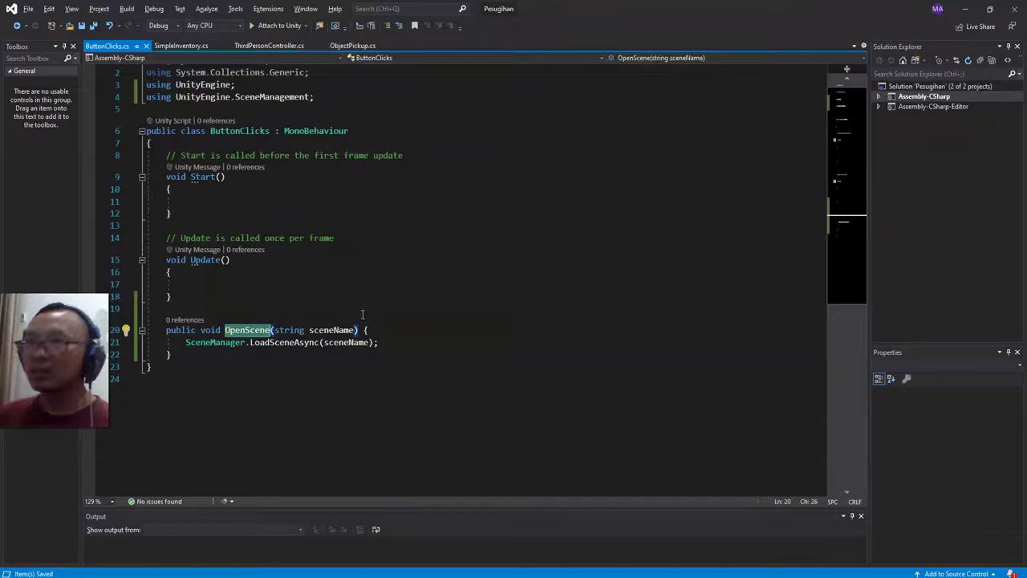
left_click(362, 314)
left_click(423, 359)
left_click(449, 339)
key("Return")
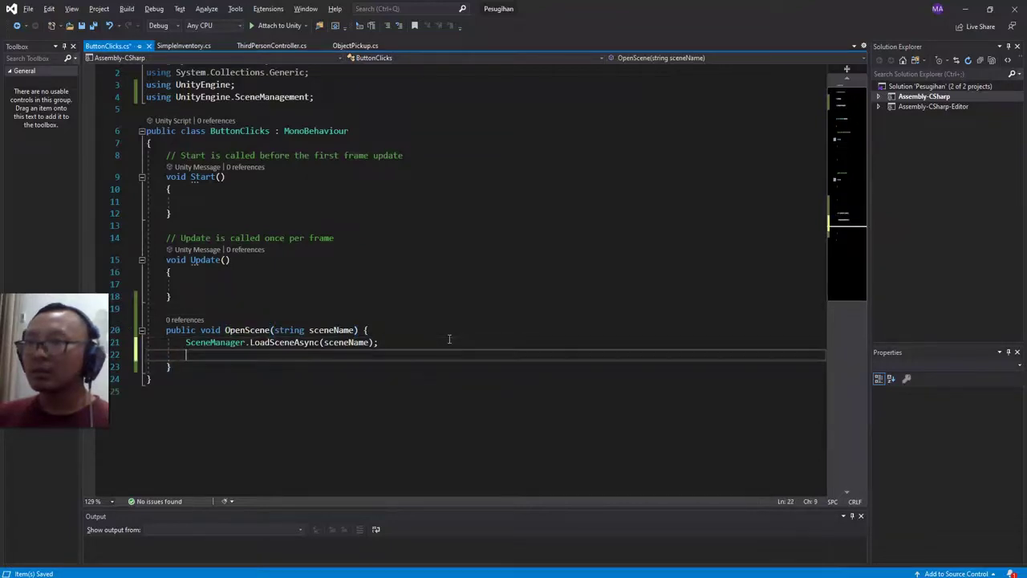
key("ctrl+s")
key("alt+Tab")
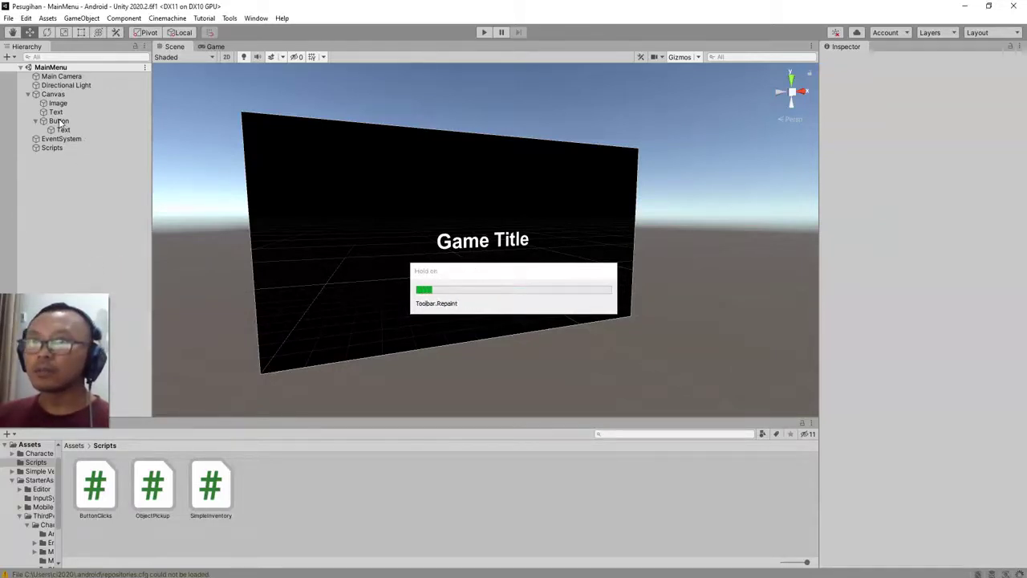
Step: Set the Play Now button's On Click function to ButtonClicks.OpenScene
left_click(60, 122)
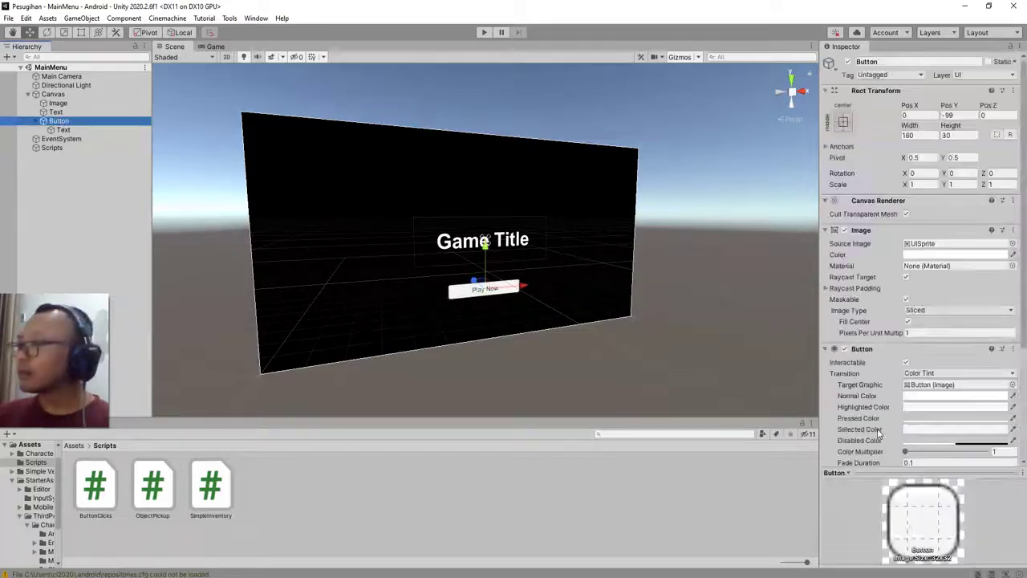
scroll(855, 443, "down", 3)
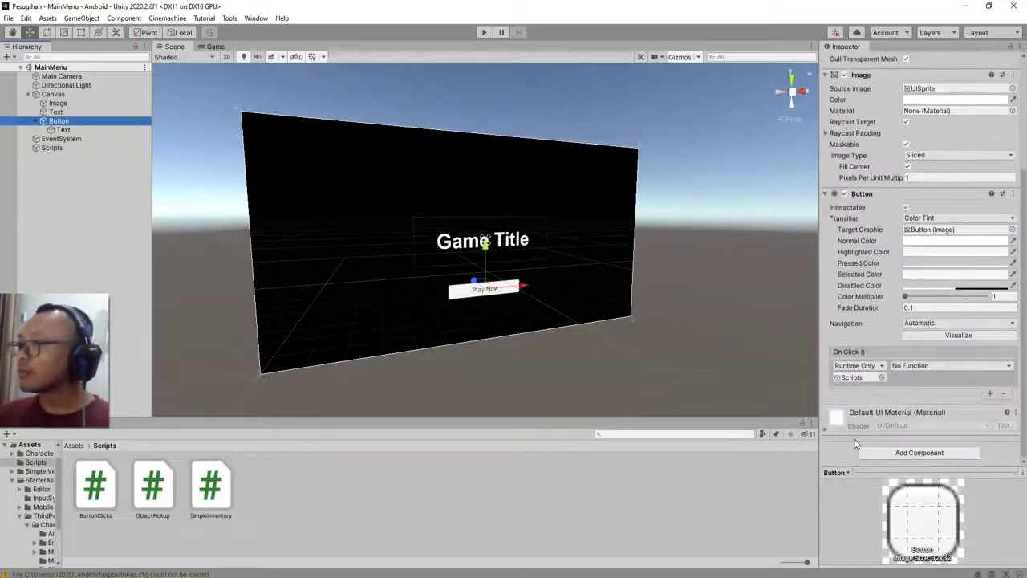
left_click(947, 366)
mouse_move(931, 419)
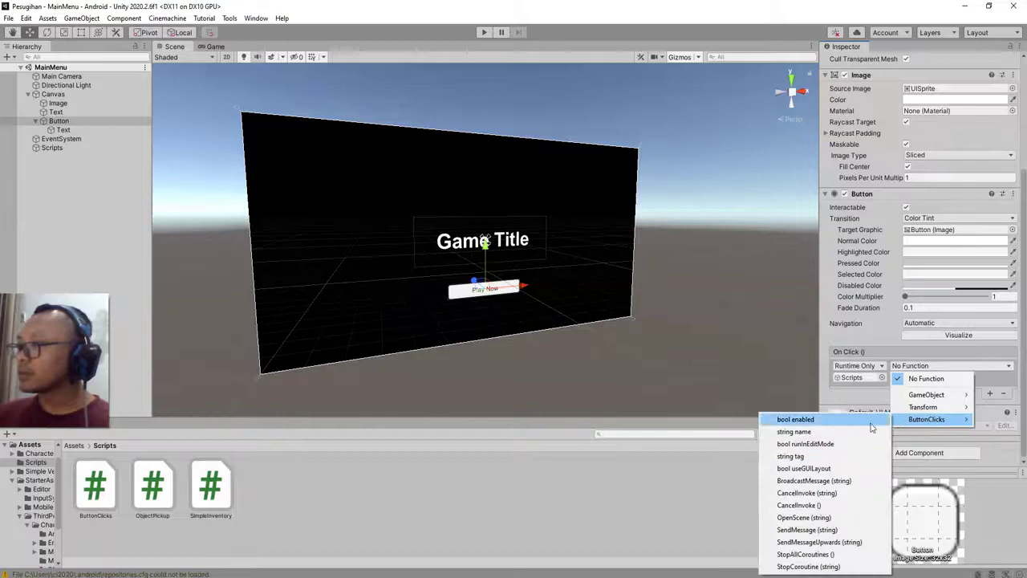
left_click(816, 522)
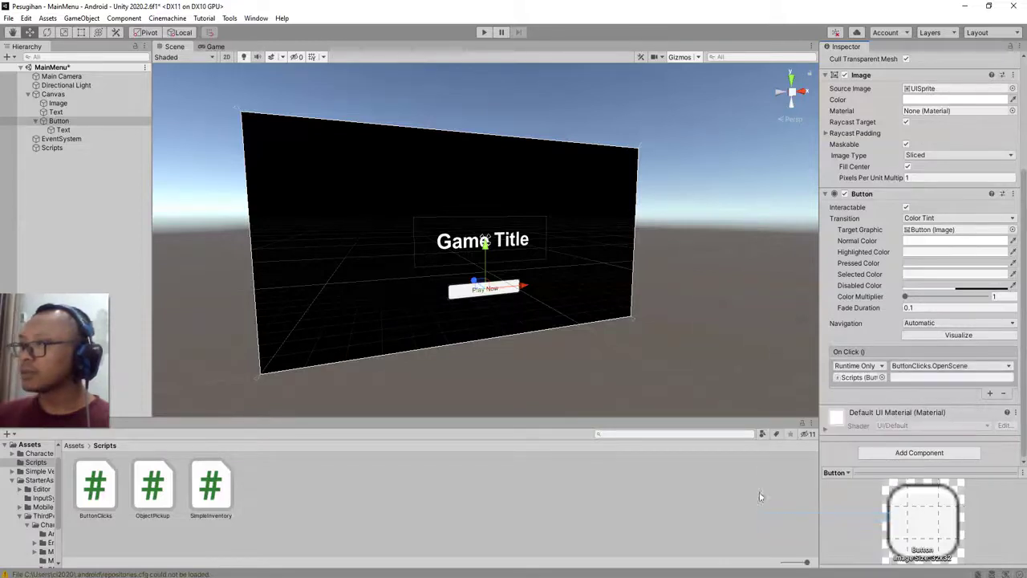
Step: Copy the MyScene asset name and paste it as OpenScene's scene-name argument
left_click(909, 376)
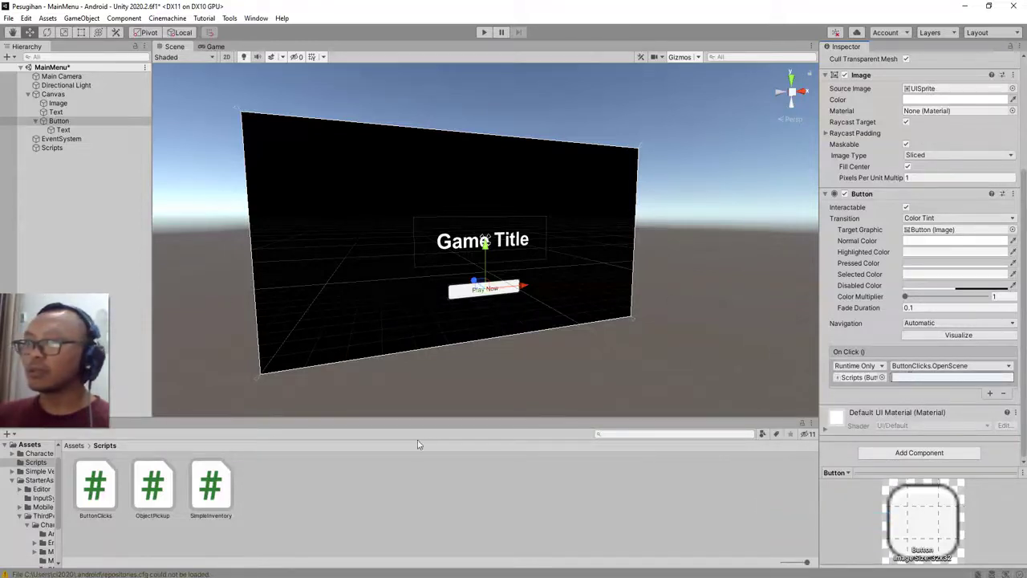
left_click(73, 446)
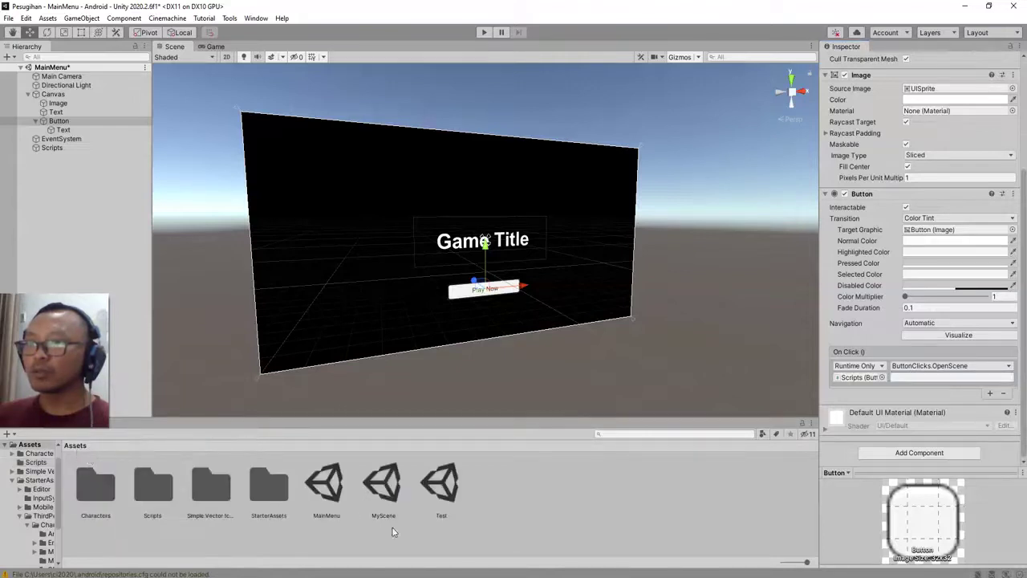
left_click(386, 518)
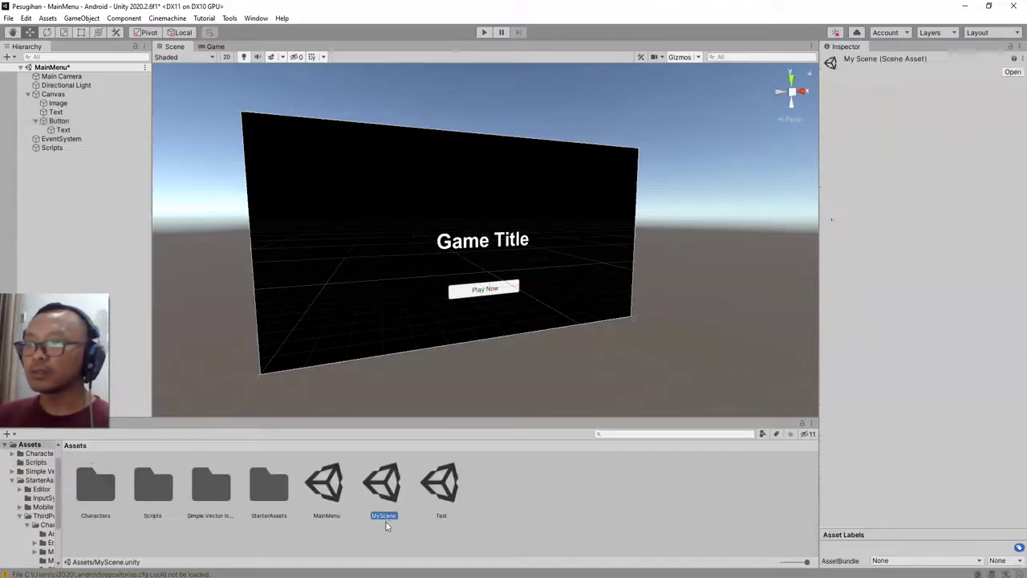
left_click(385, 521)
key("ctrl+c")
key("Return")
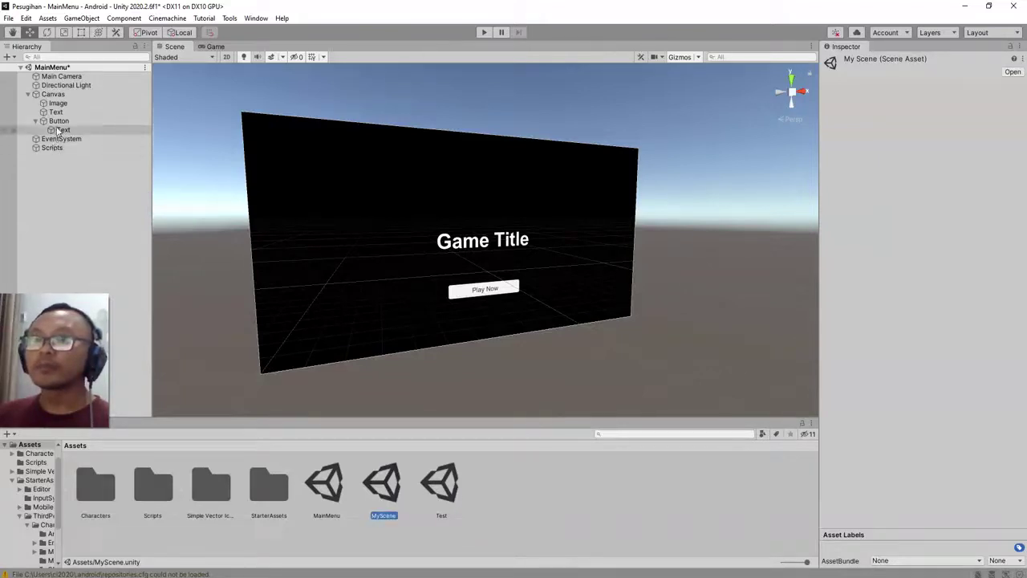
left_click(80, 121)
scroll(914, 394, "down", 4)
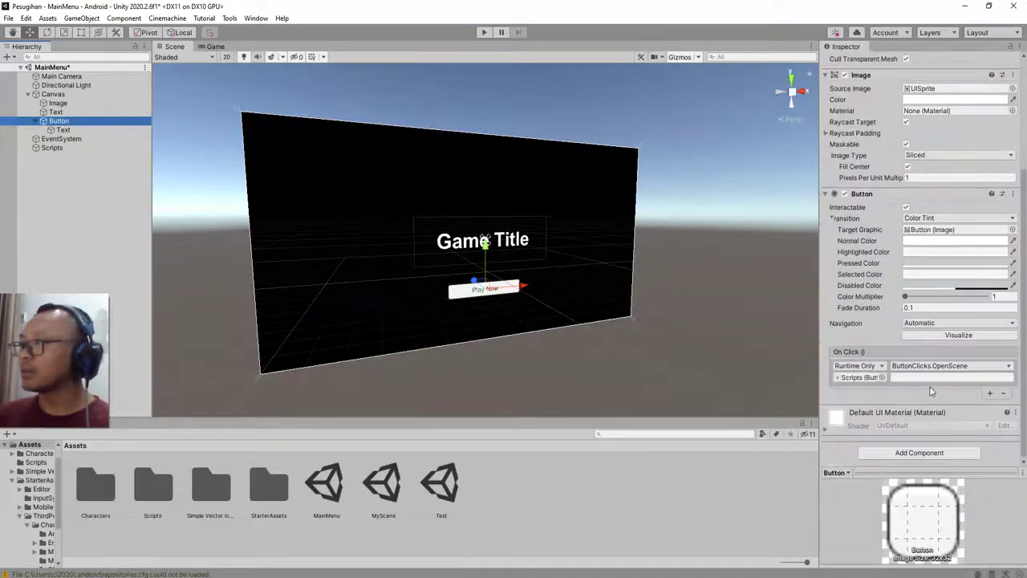
left_click(930, 377)
key("ctrl+v")
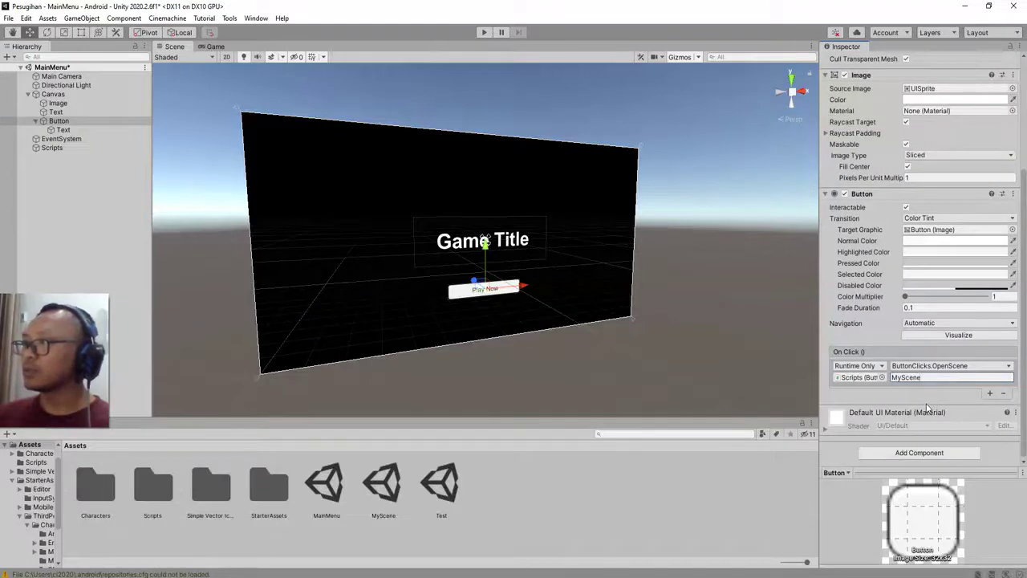
left_click(8, 18)
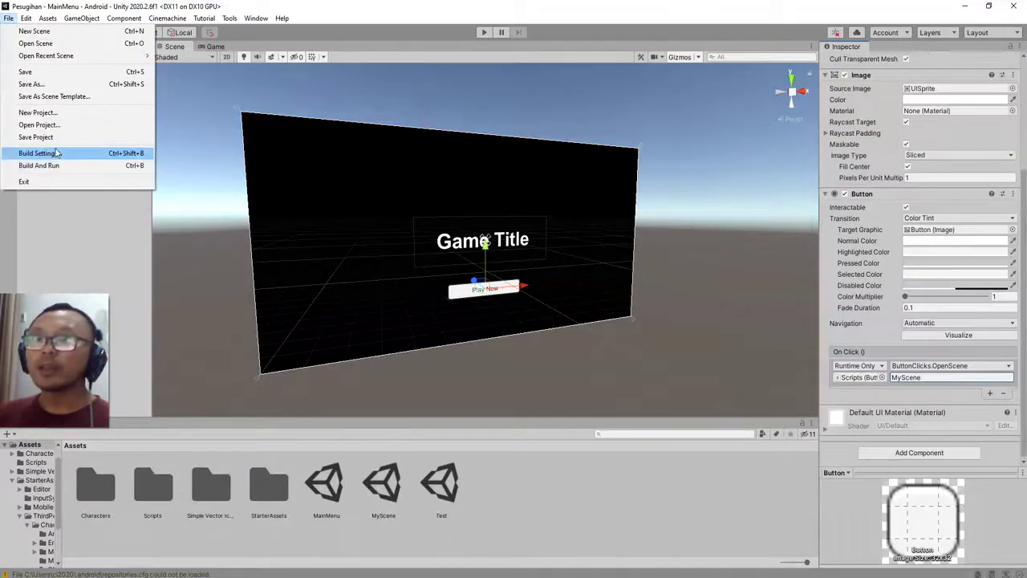
Step: Add MainMenu to Scenes In Build and remove the Playground entry
left_click(48, 153)
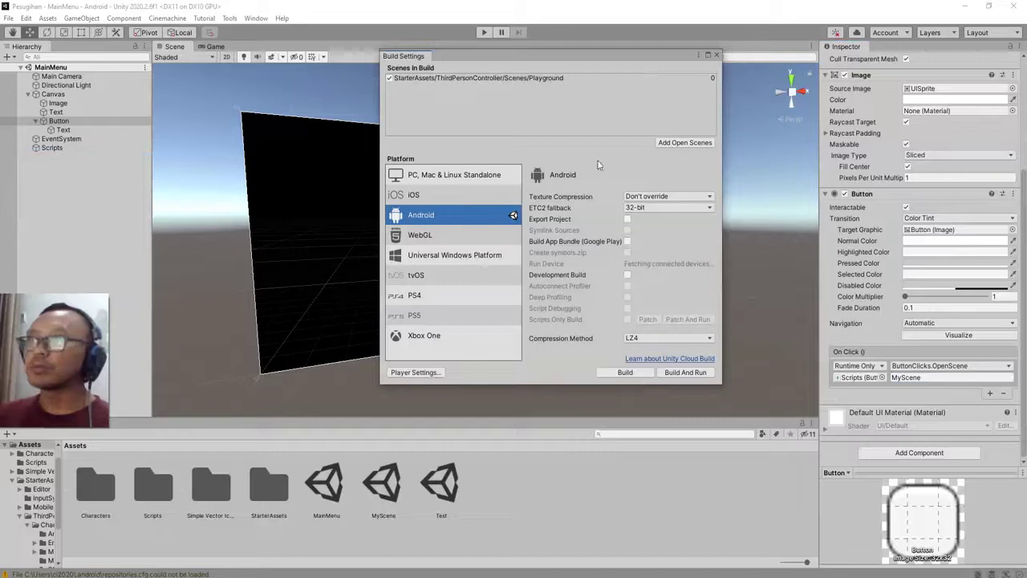
left_click(674, 144)
left_click_drag(421, 78, 422, 114)
left_click(413, 78)
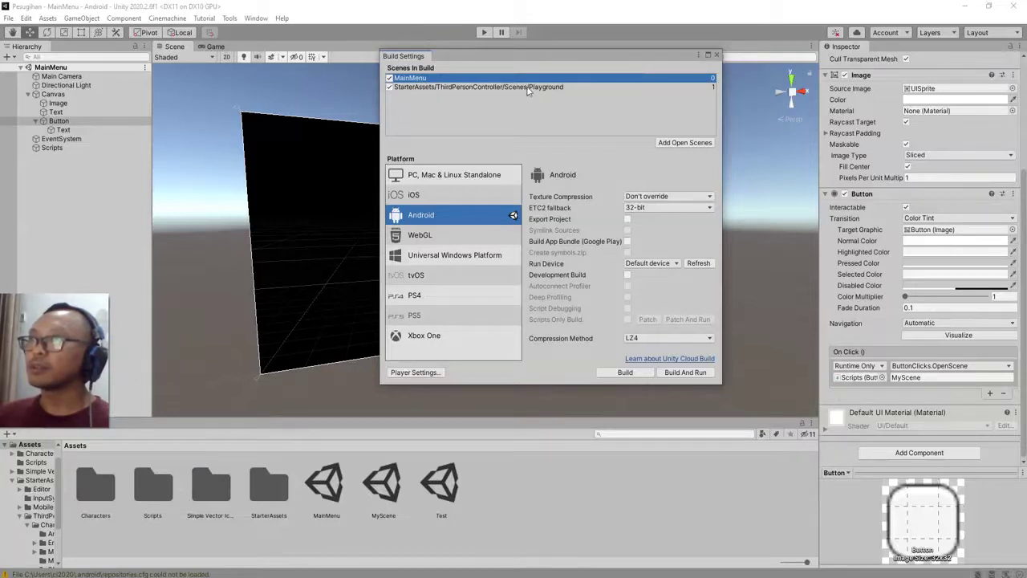
left_click(561, 87)
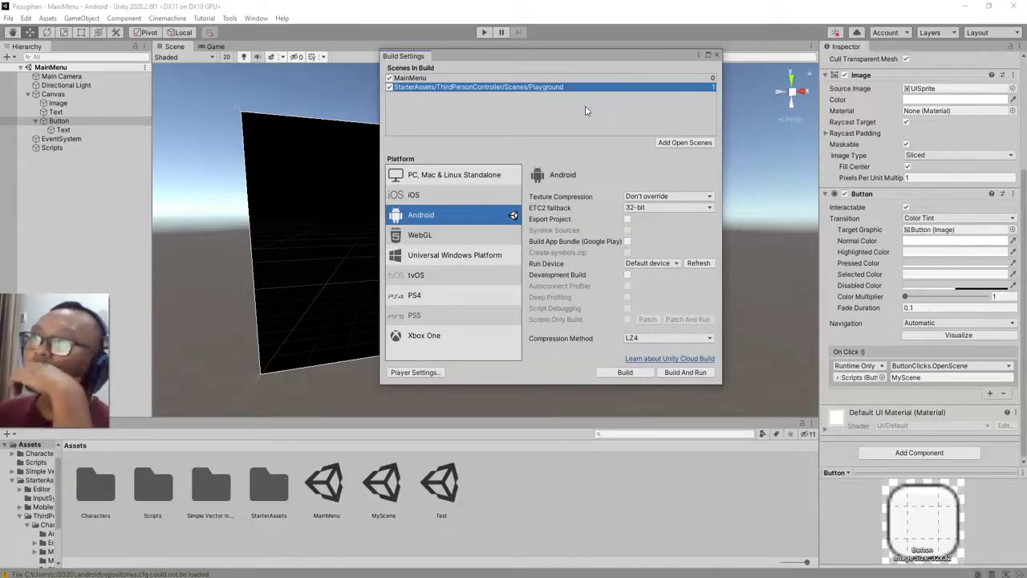
right_click(641, 93)
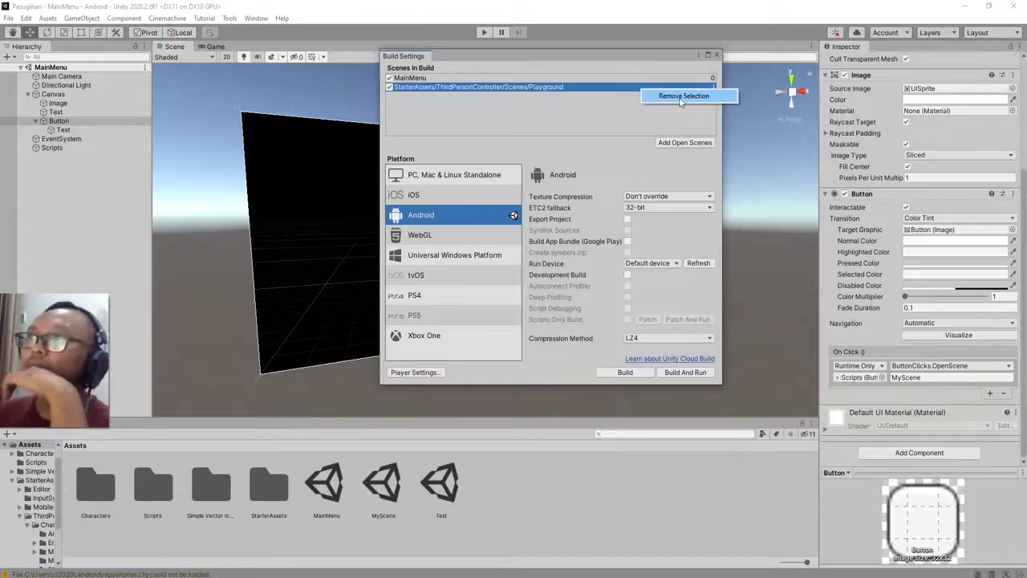
left_click(681, 98)
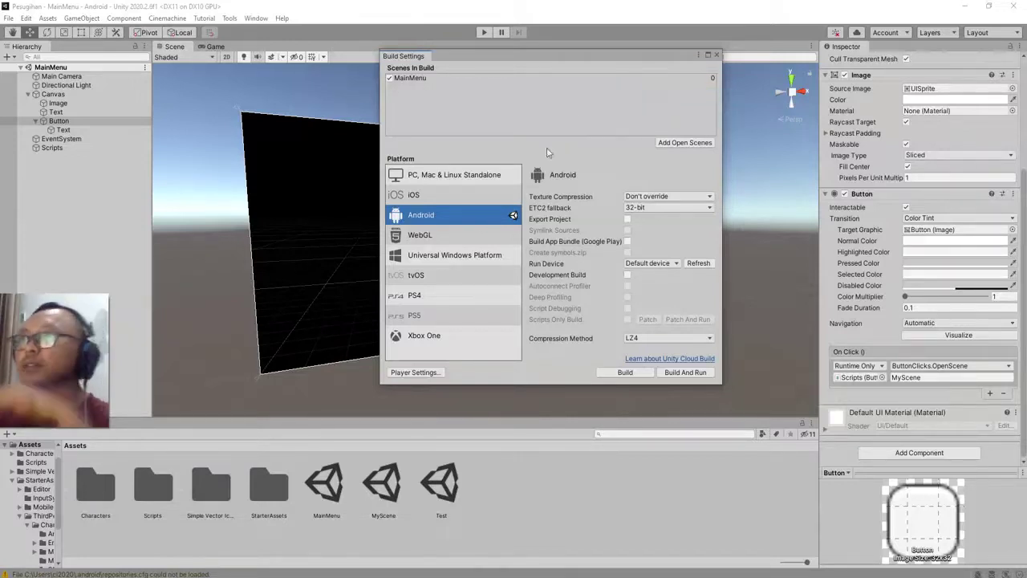
Step: Open MyScene, add it to the build as scene 1, and close Build Settings
left_click(383, 483)
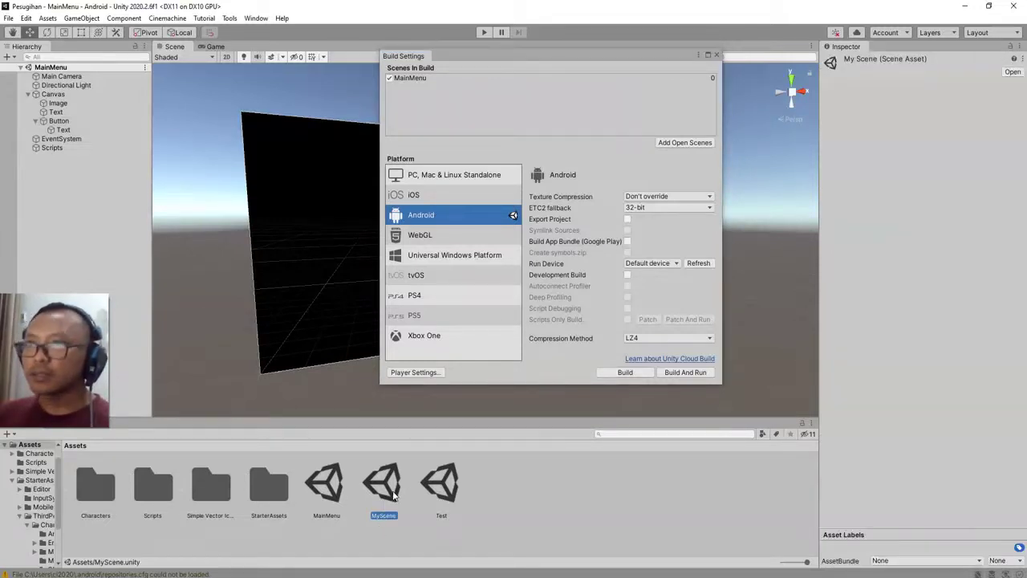
double_click(383, 486)
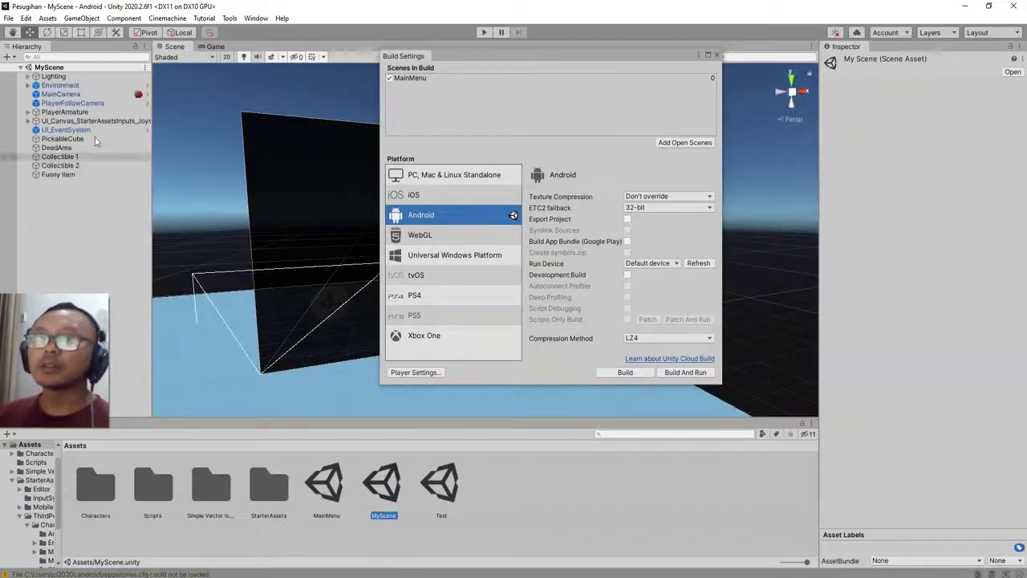
left_click(8, 18)
left_click(636, 158)
left_click(684, 142)
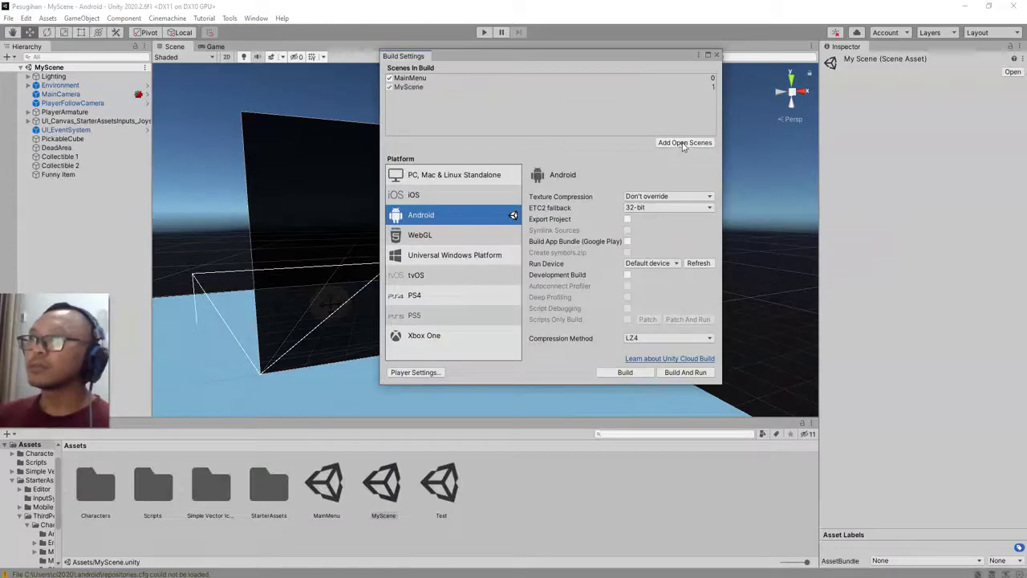
left_click(418, 80)
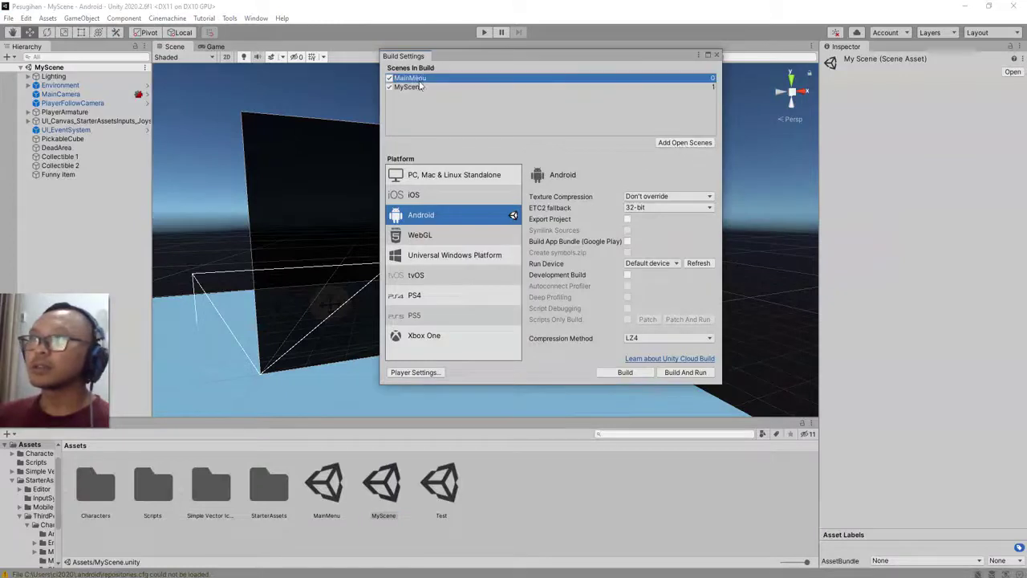
left_click(717, 55)
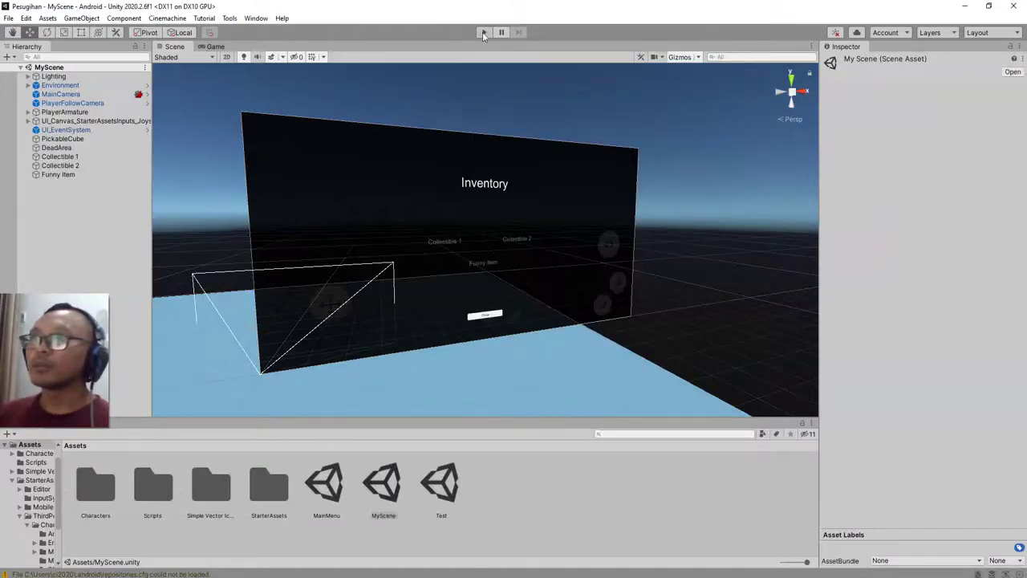
Step: Open the MainMenu scene and start a play test
left_click(326, 495)
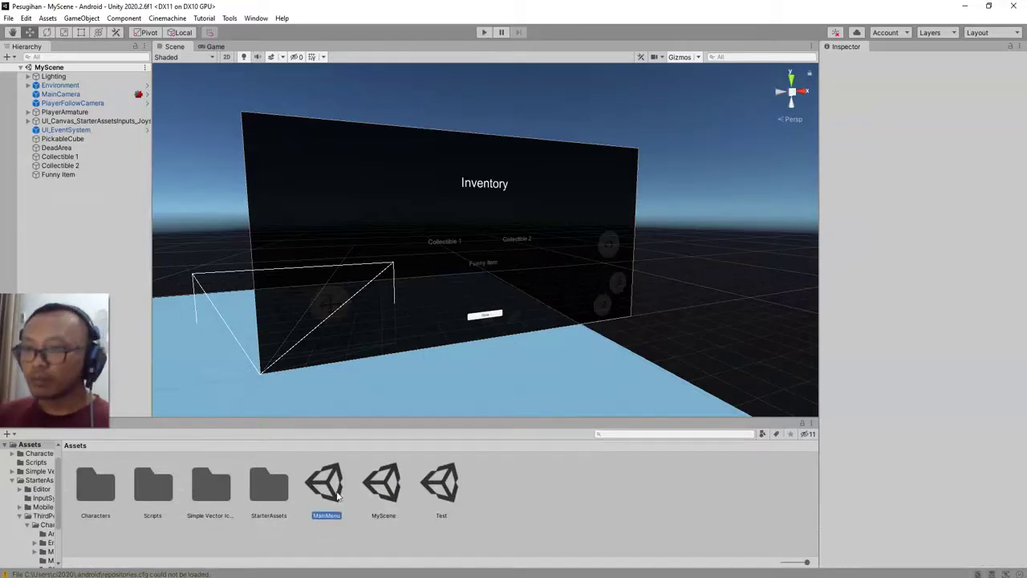
double_click(327, 485)
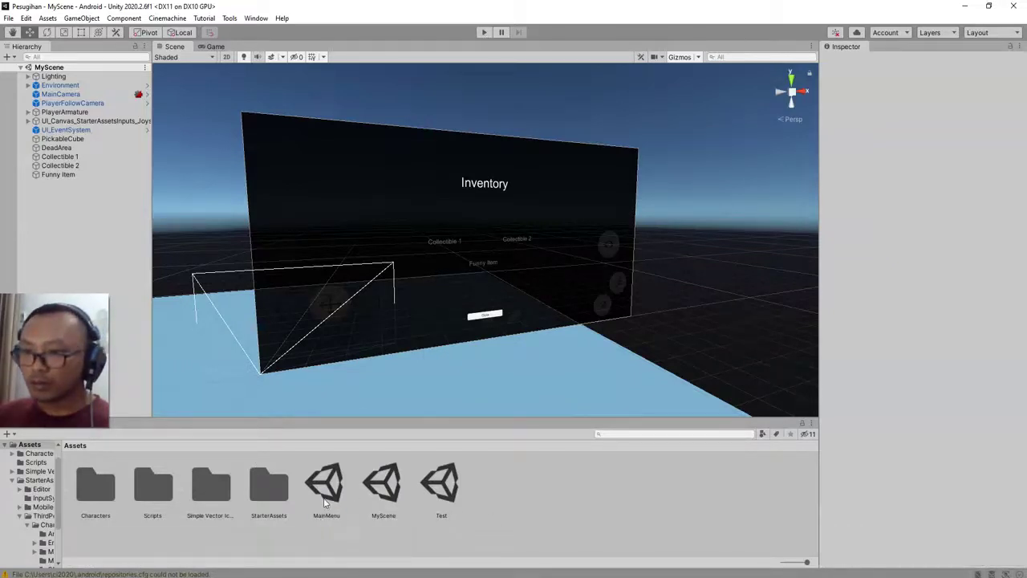
left_click(484, 33)
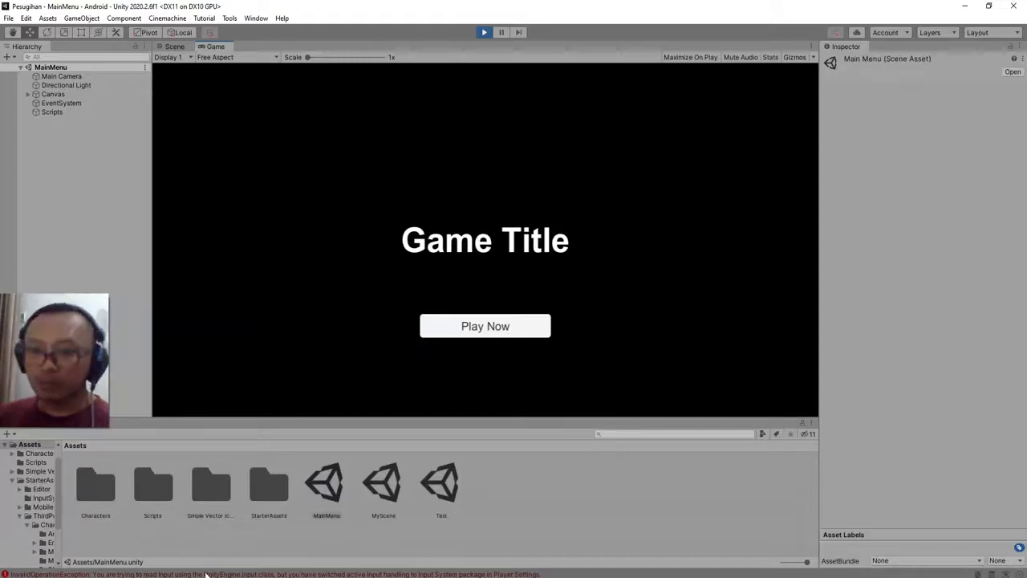
left_click(70, 385)
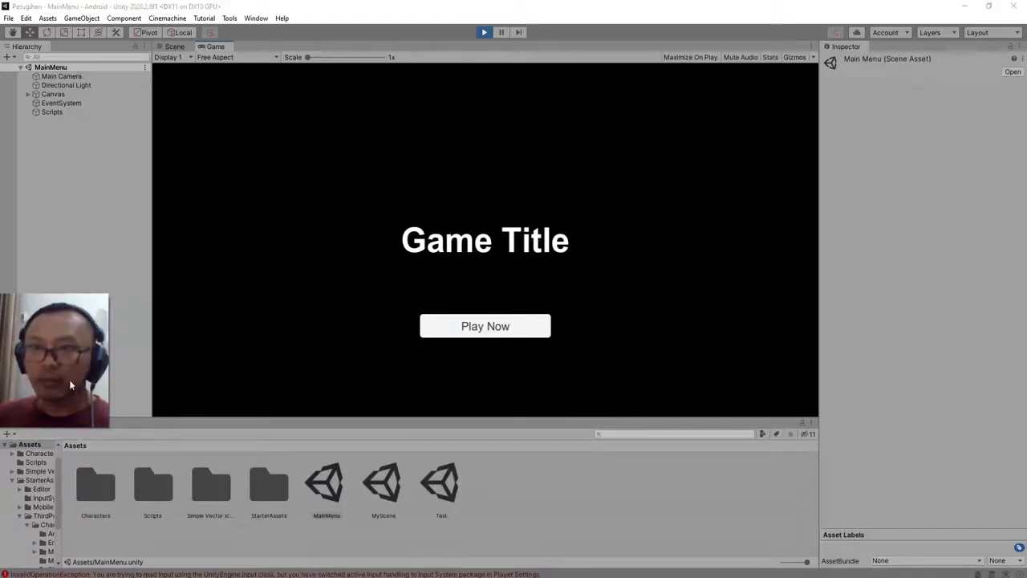
left_click_drag(69, 385, 65, 368)
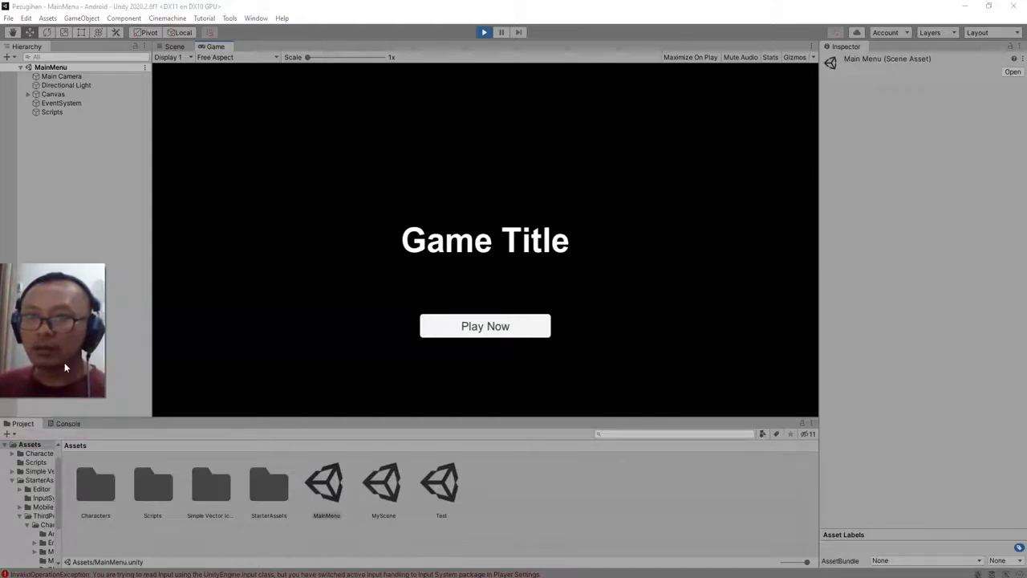
Step: Clear the Console, inspect the InvalidOperationException input errors, and stop the test run
left_click(81, 423)
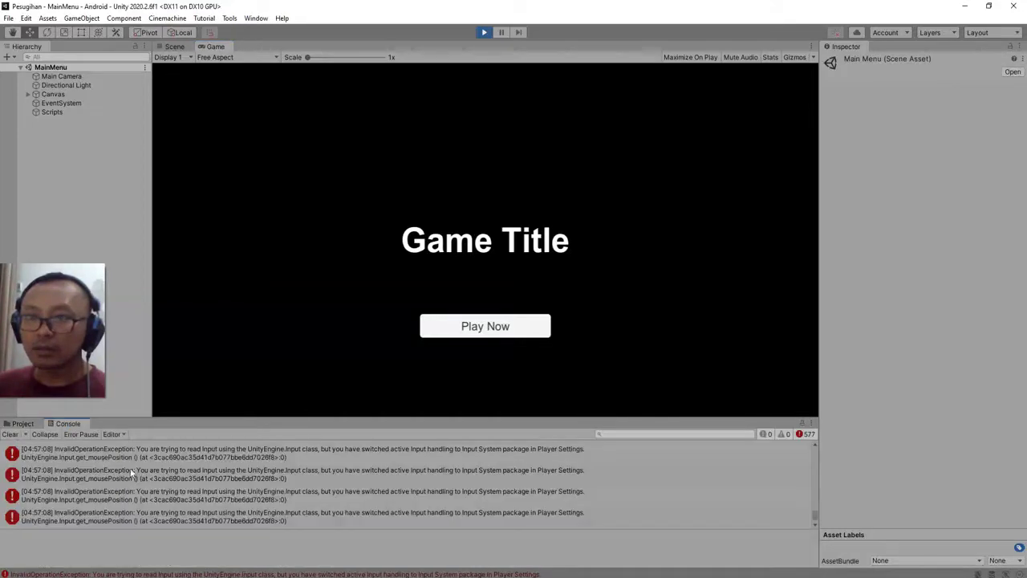
left_click(13, 435)
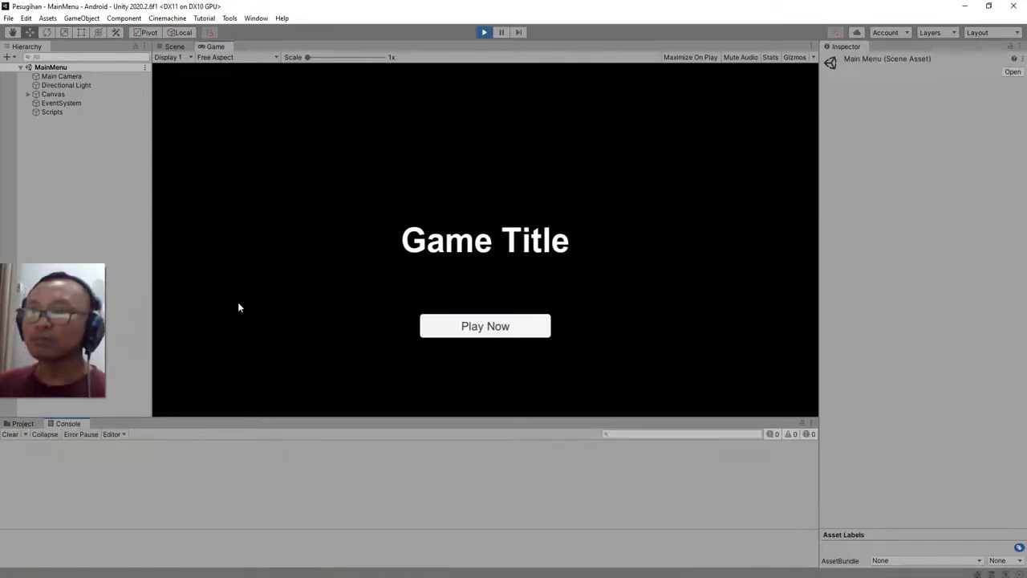
left_click(390, 454)
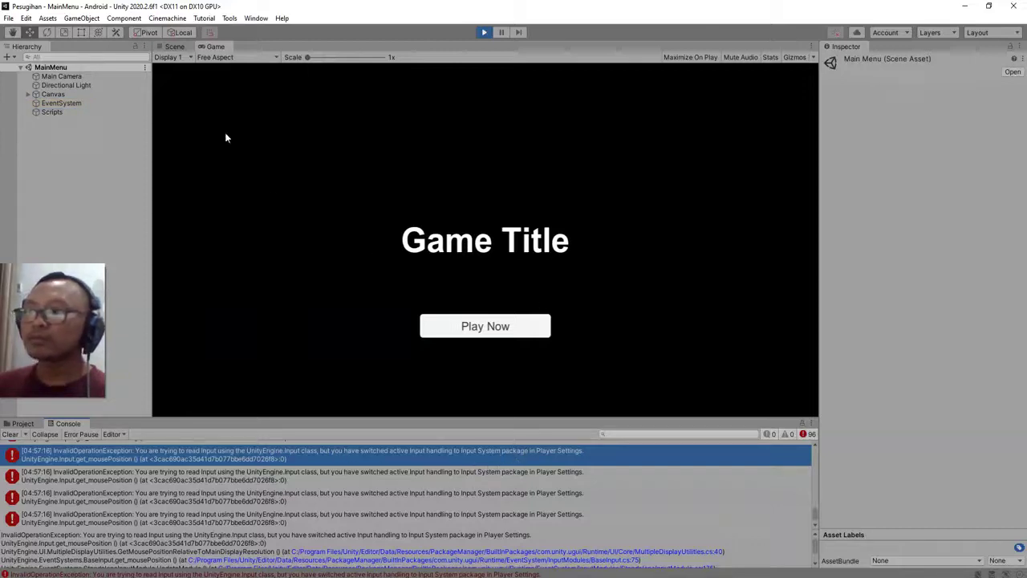
left_click(482, 32)
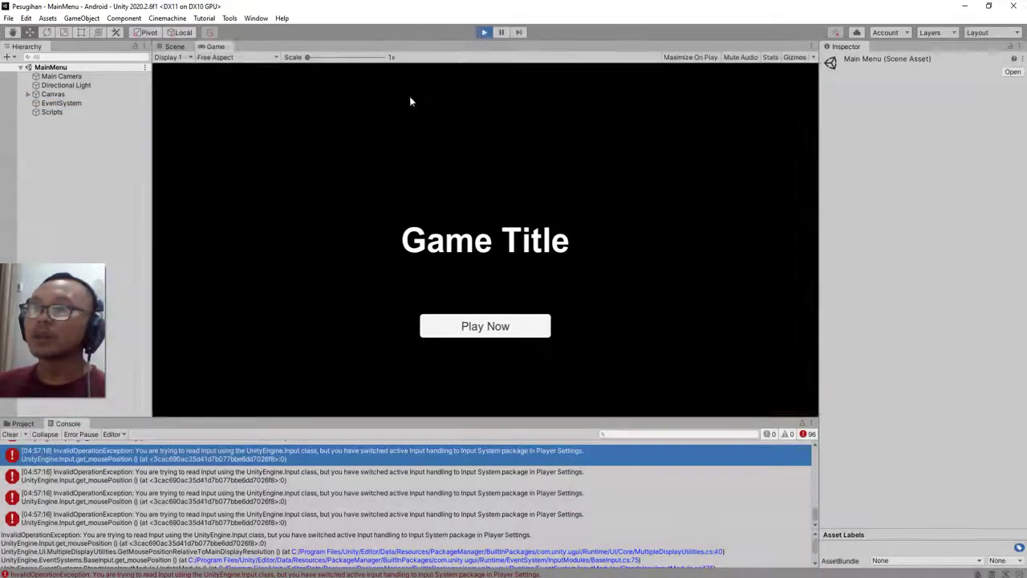
left_click(296, 481)
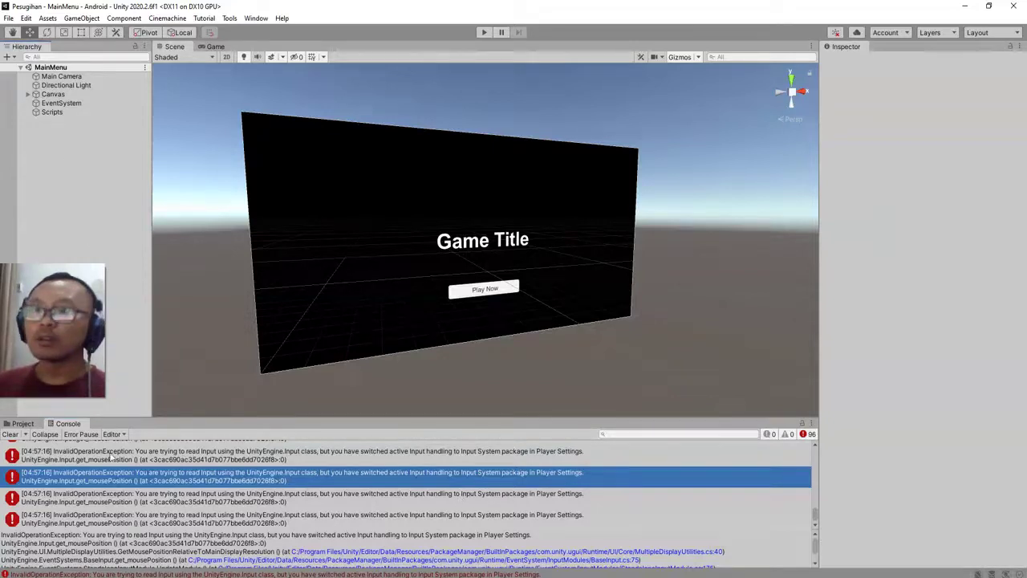
left_click(24, 424)
Step: Copy UI_EventSystem from MyScene into MainMenu, delete the old EventSystem, and save
double_click(383, 484)
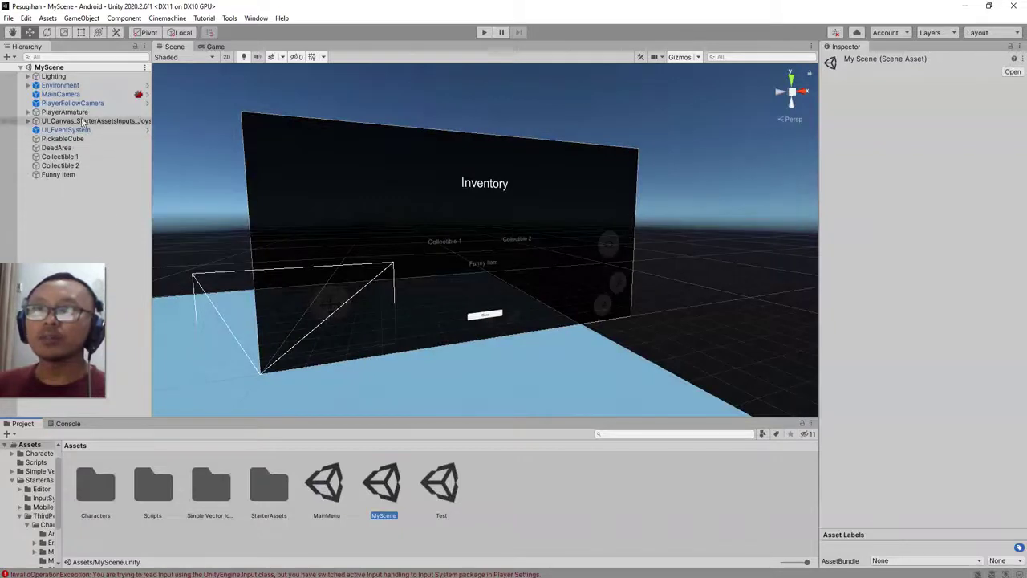
left_click(68, 131)
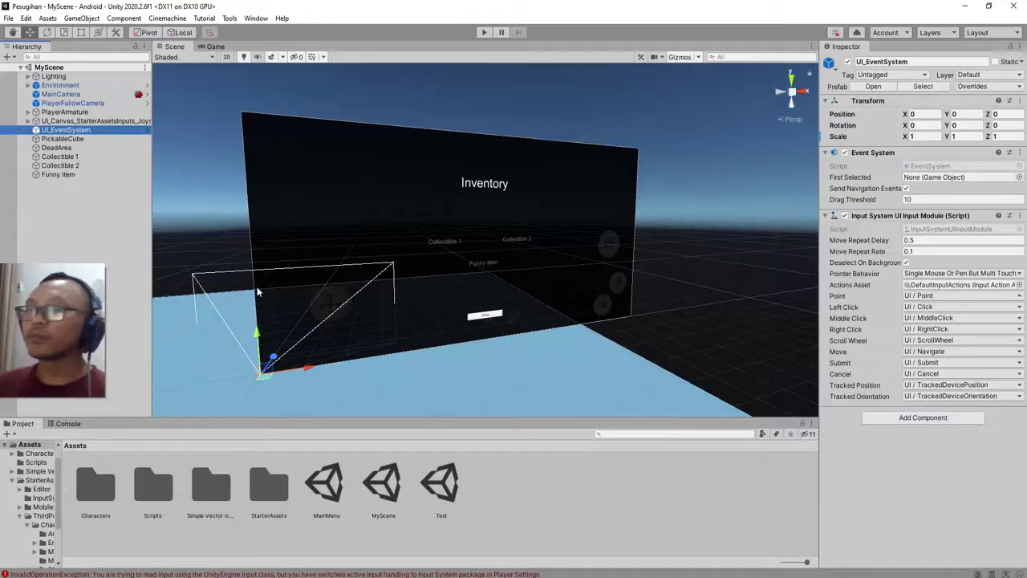
double_click(329, 491)
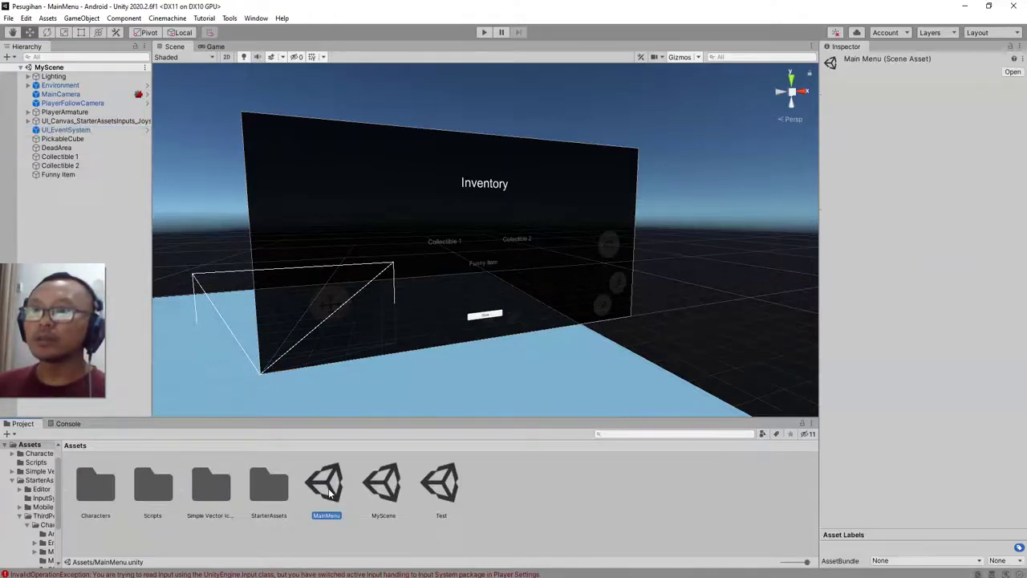
key("ctrl+v")
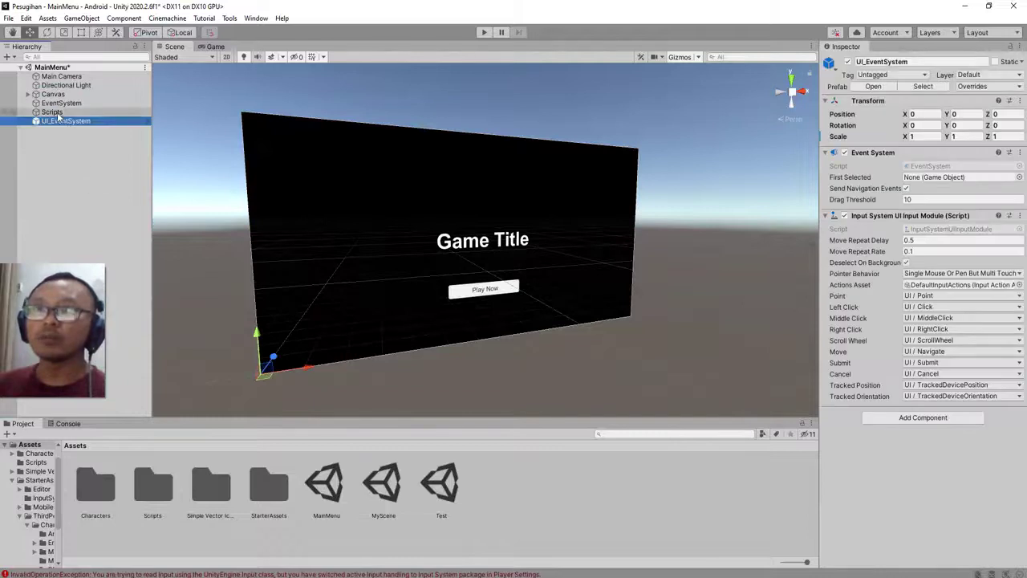
left_click(61, 103)
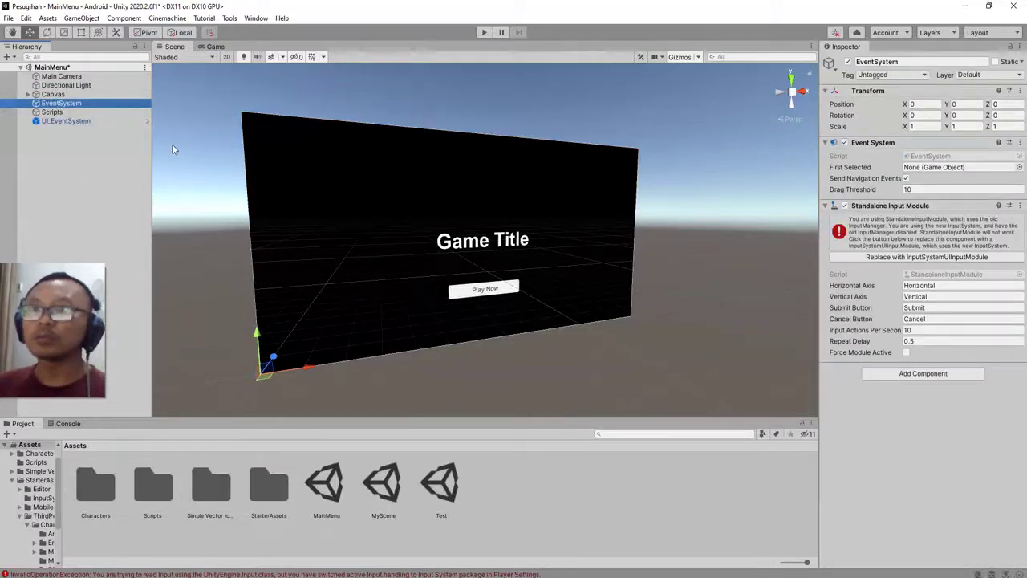
key("Delete")
key("ctrl+s")
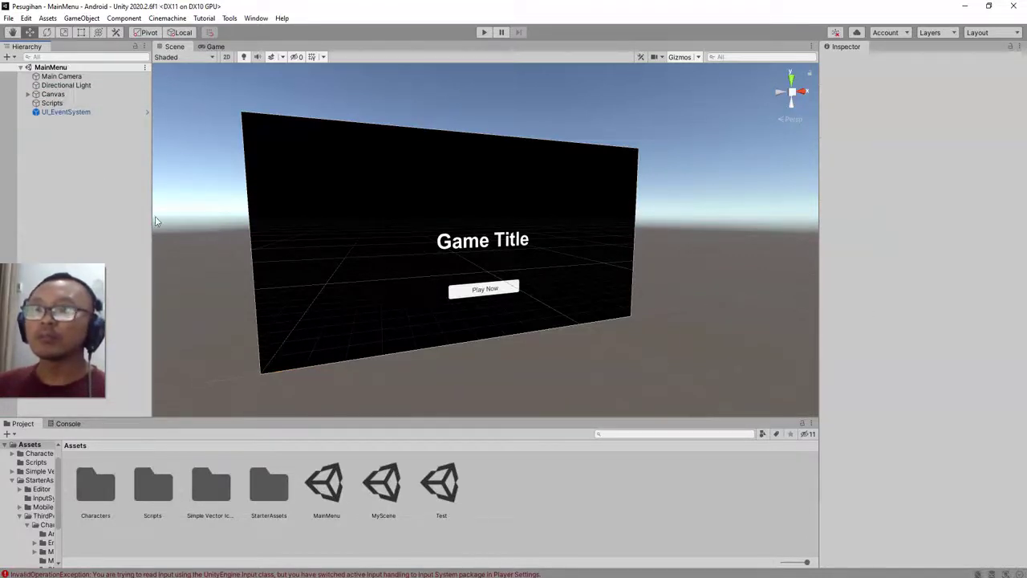
left_click(484, 32)
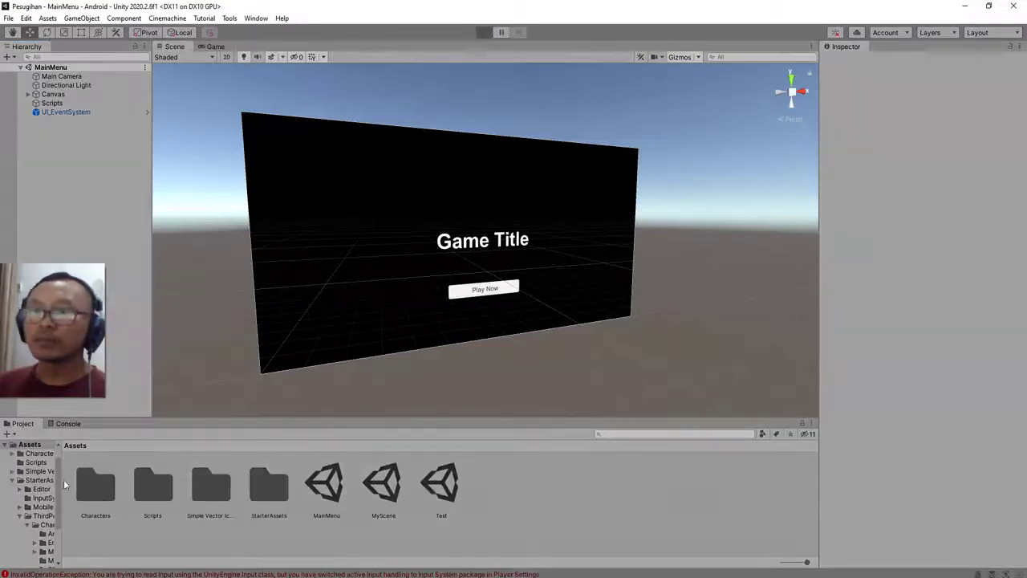
Step: During the play test, check the empty Console and UI_EventSystem, then click Play Now
left_click(61, 427)
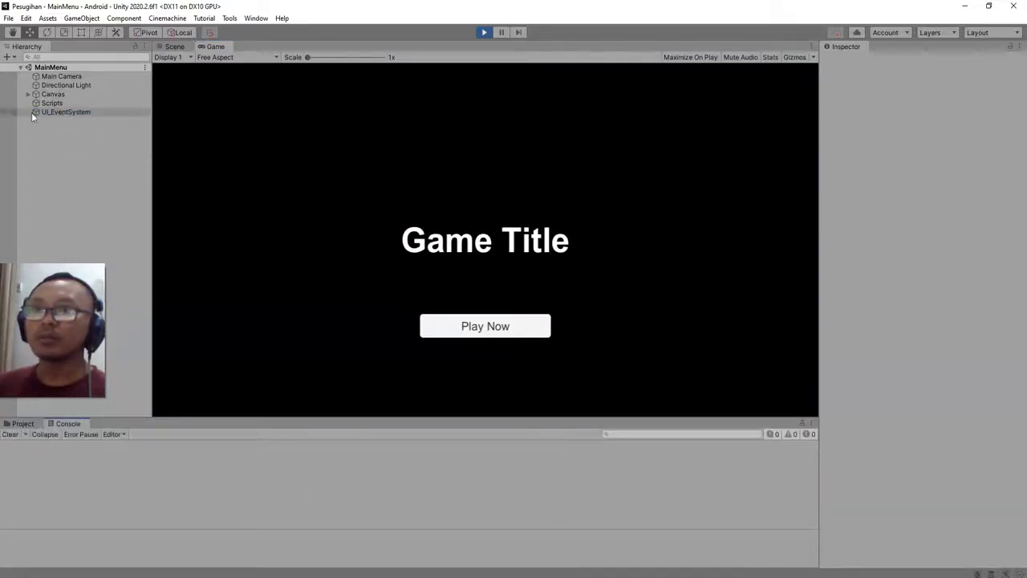
left_click(87, 114)
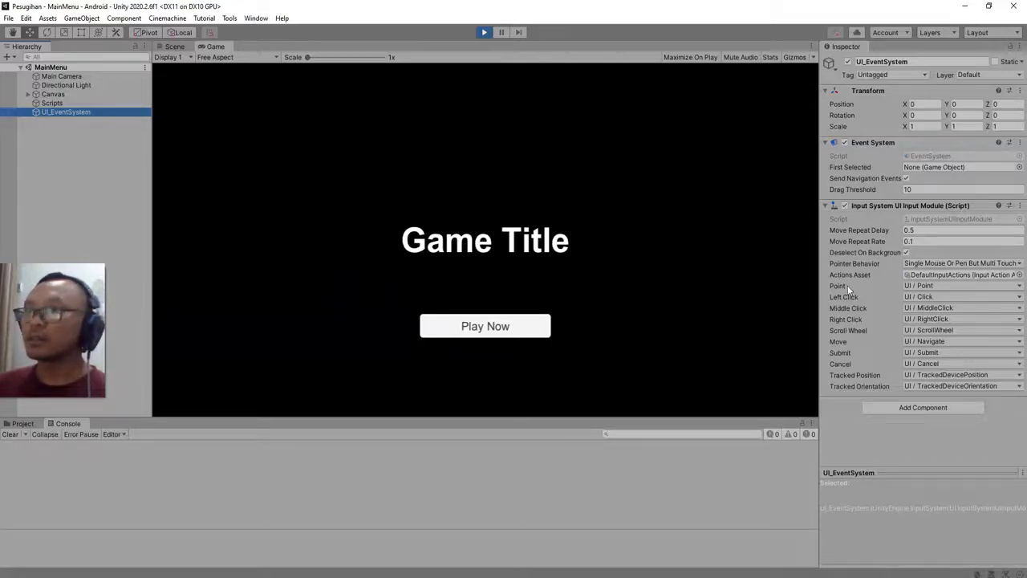
left_click(485, 327)
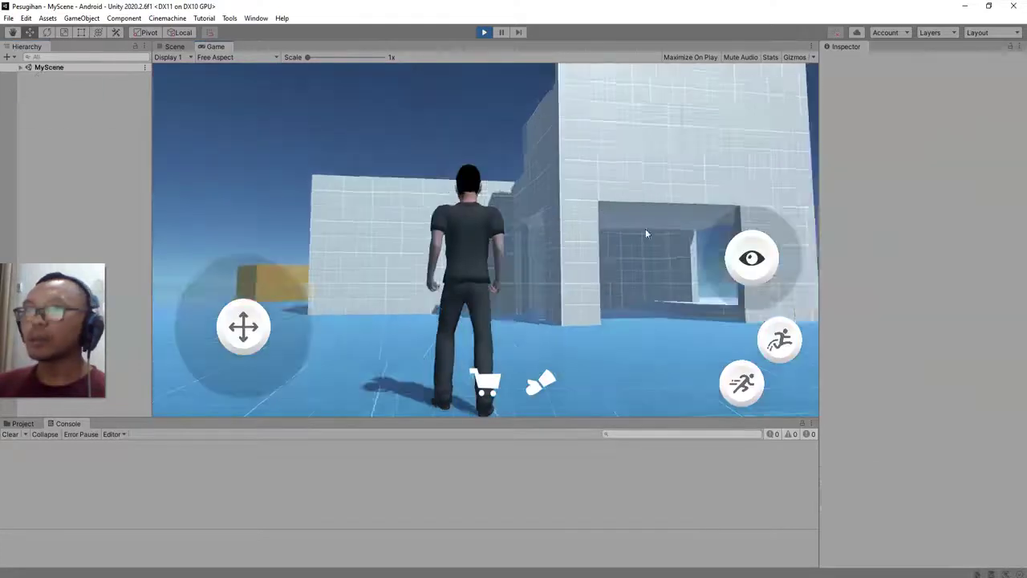
Step: Walk the character with the joystick and W/A keys toward the white box and jump
left_click_drag(645, 231, 1025, 476)
key("w")
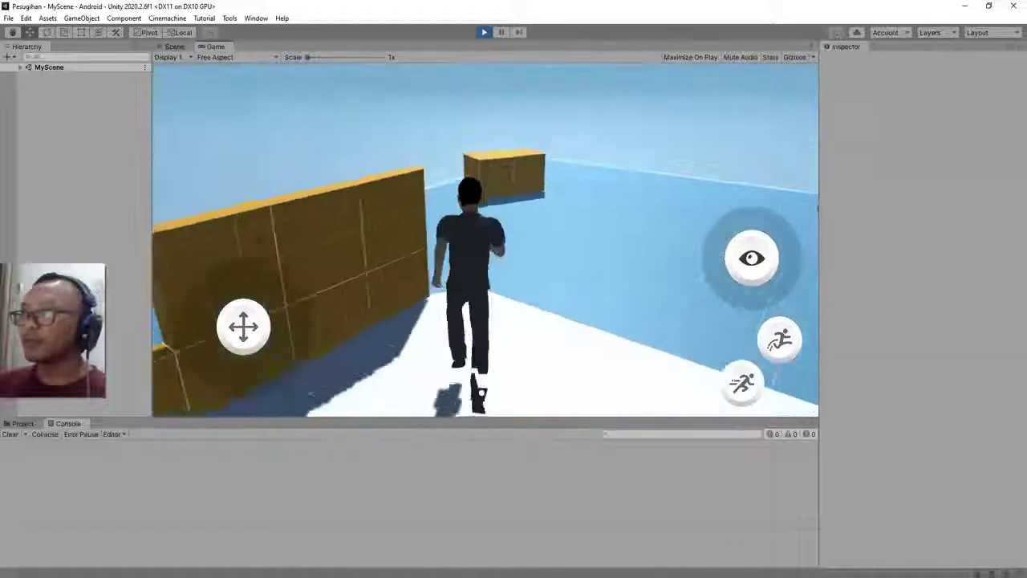
key("a")
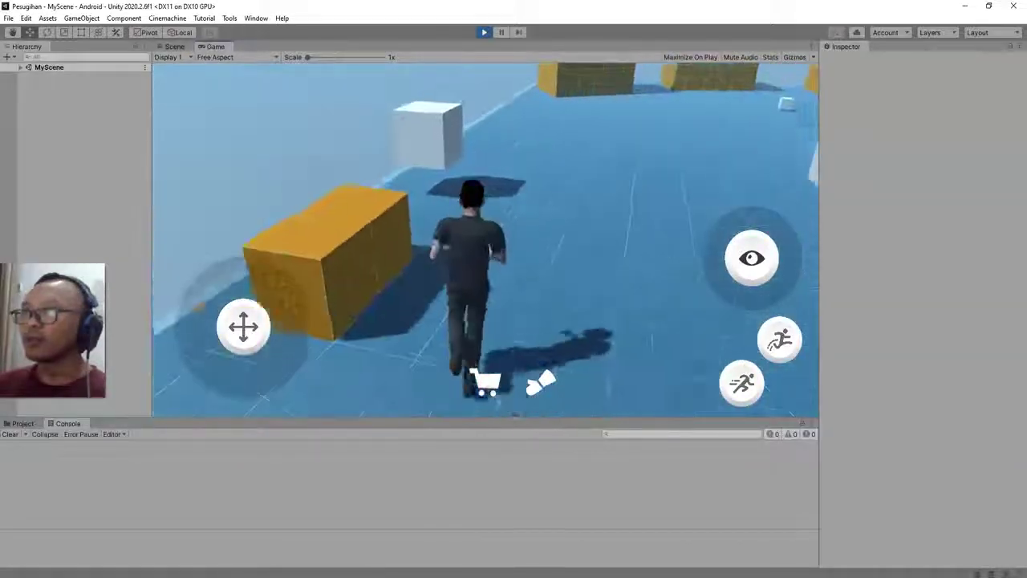
key("w")
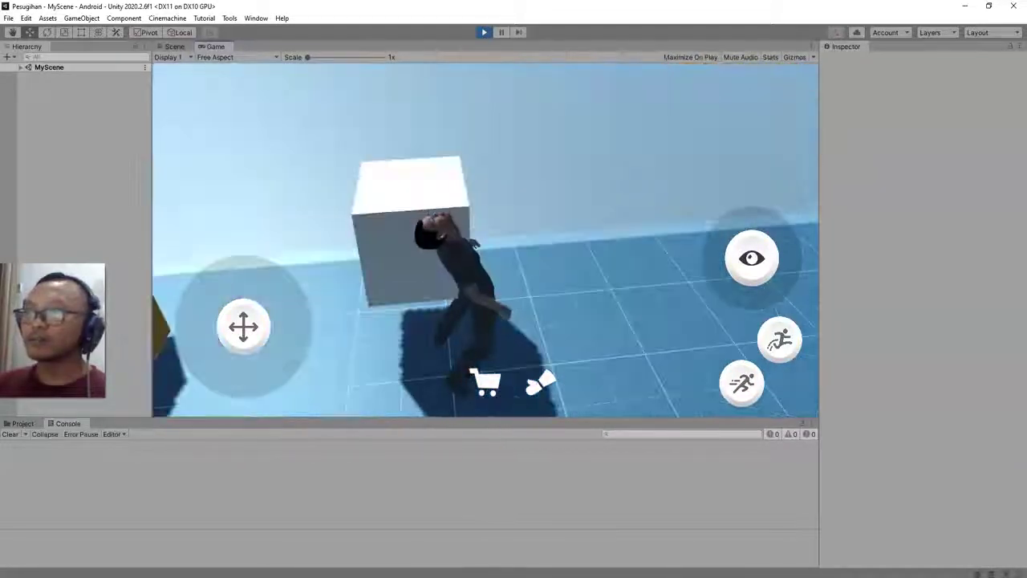